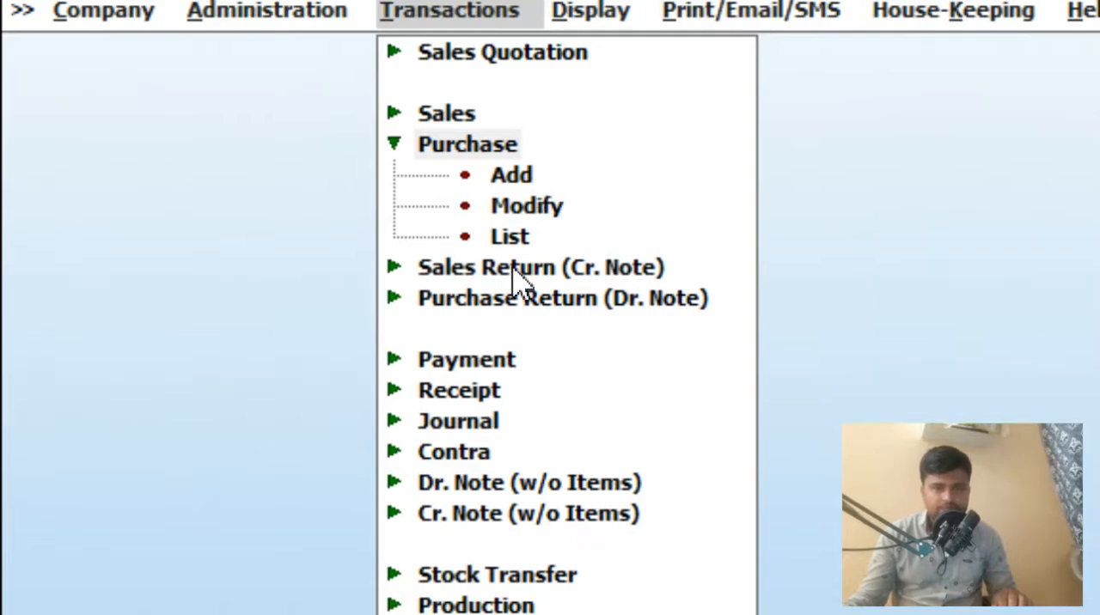
{"action": "left_click", "coordinate": [526, 174]}
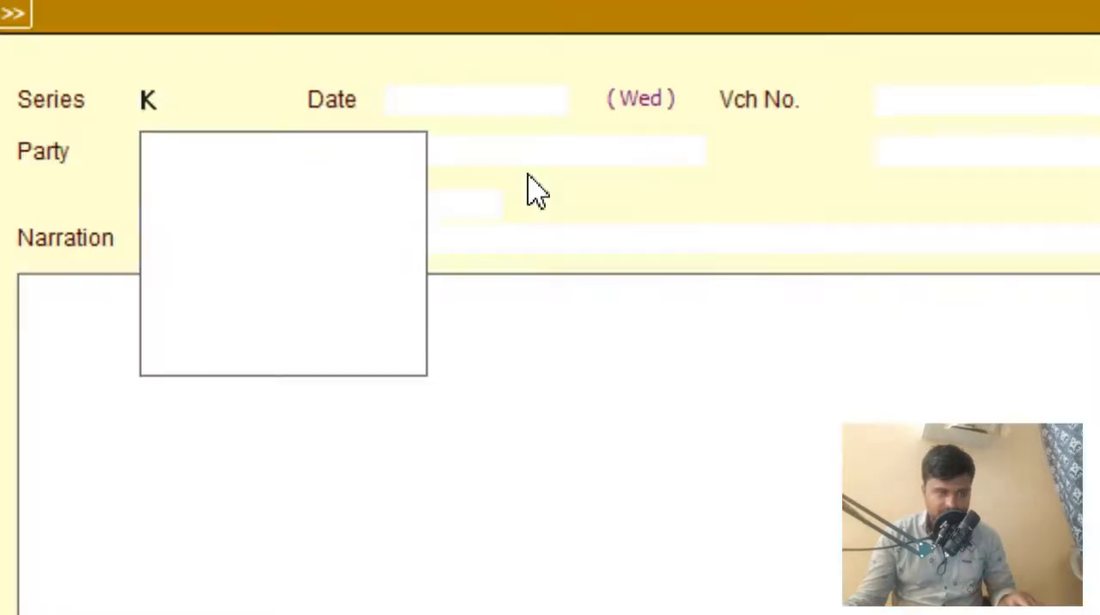
{"action": "key", "text": "Escape"}
{"action": "left_click", "coordinate": [520, 206]}
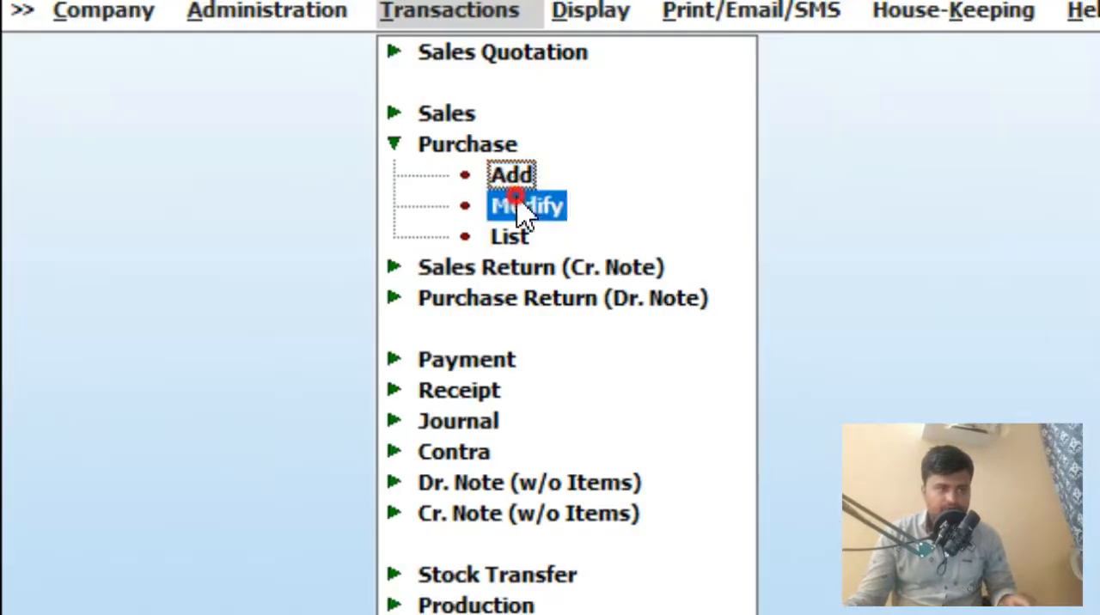
{"action": "key", "text": "Escape"}
{"action": "left_click", "coordinate": [510, 236]}
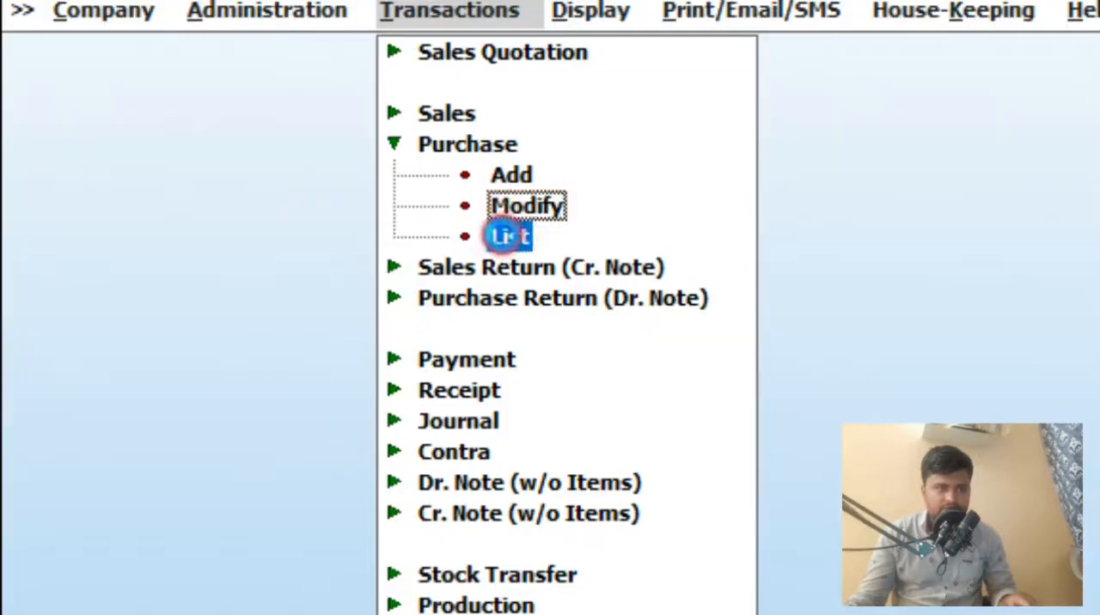
{"action": "left_click", "coordinate": [507, 234]}
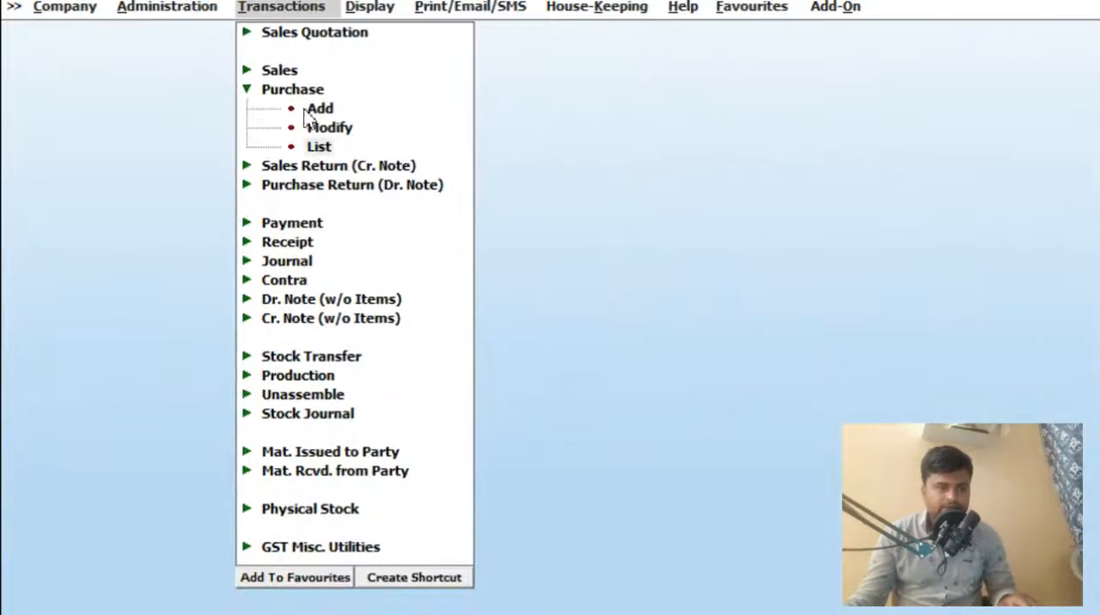
- Start a new purchase voucher, set its series to Main and accept the date 31-01-2022
{"action": "left_click", "coordinate": [307, 110]}
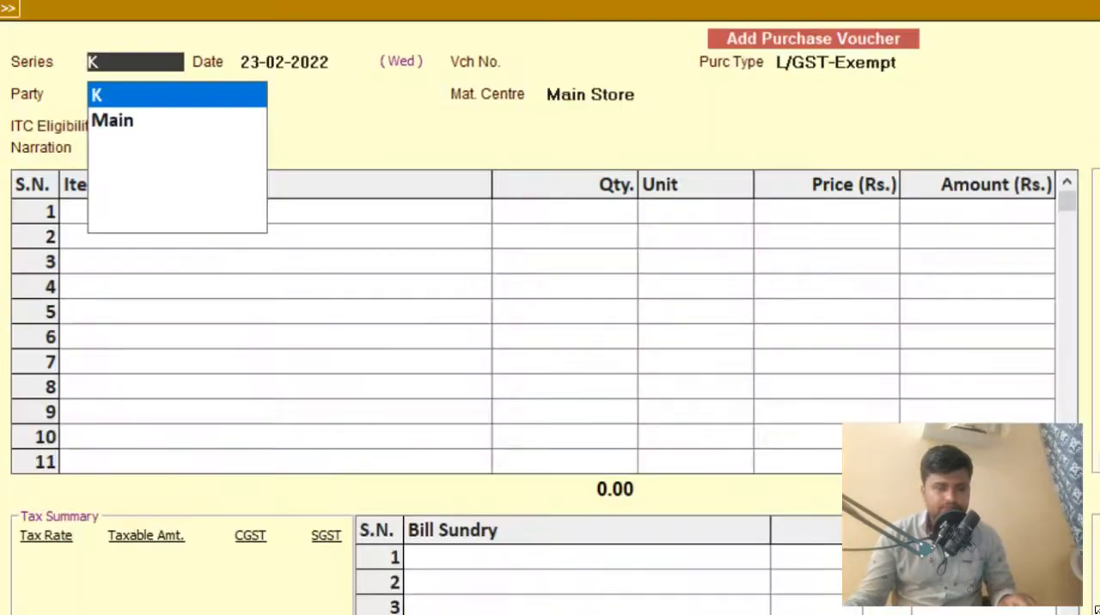
{"action": "key", "text": "Return"}
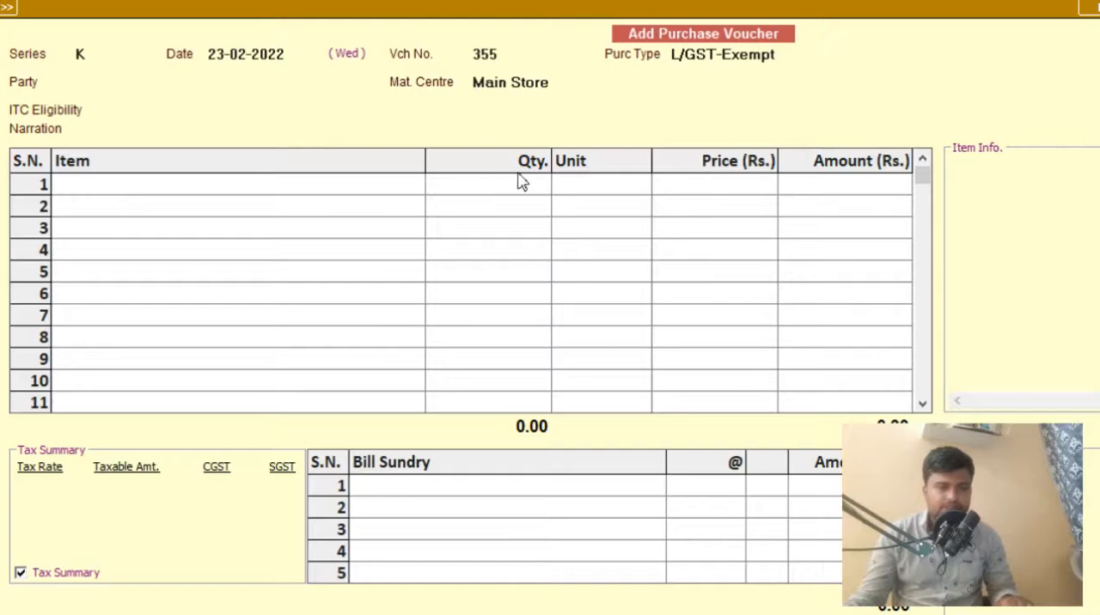
{"action": "left_click", "coordinate": [96, 54]}
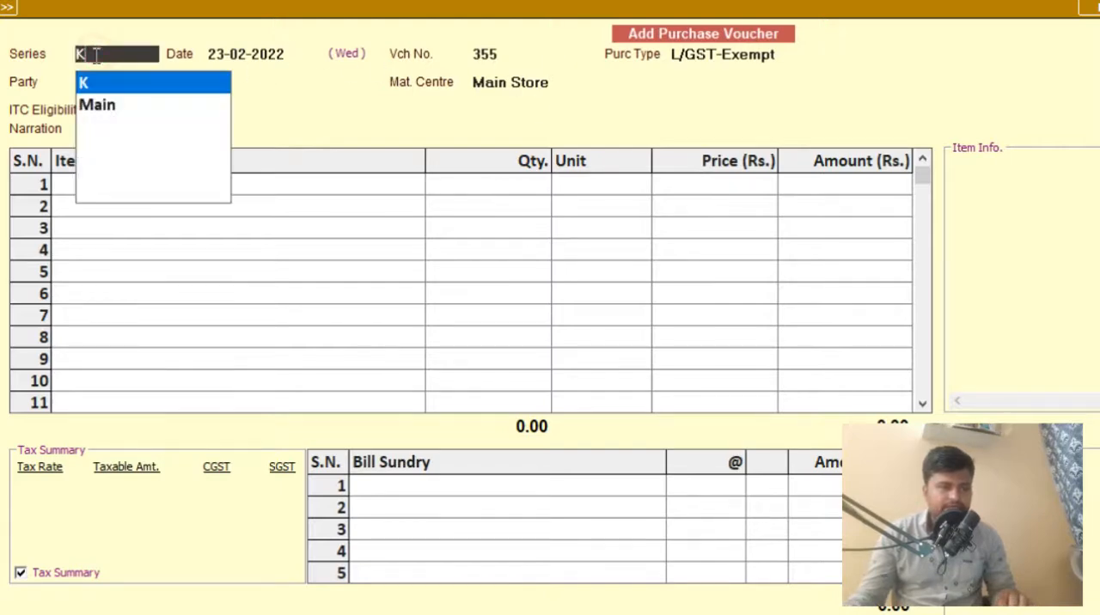
{"action": "key", "text": "Down"}
{"action": "key", "text": "Return"}
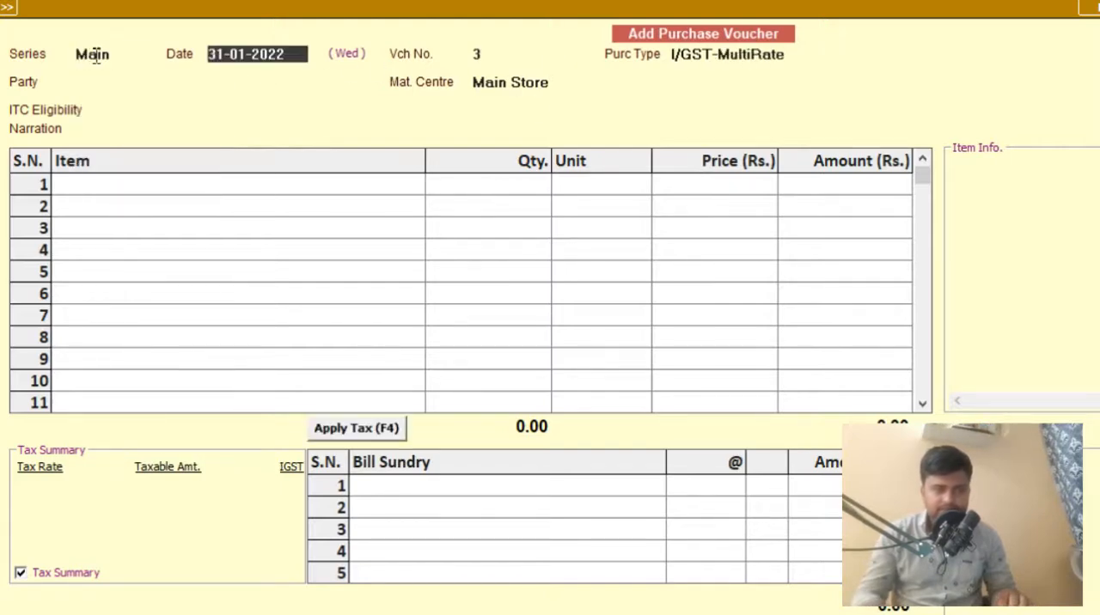
{"action": "key", "text": "Return"}
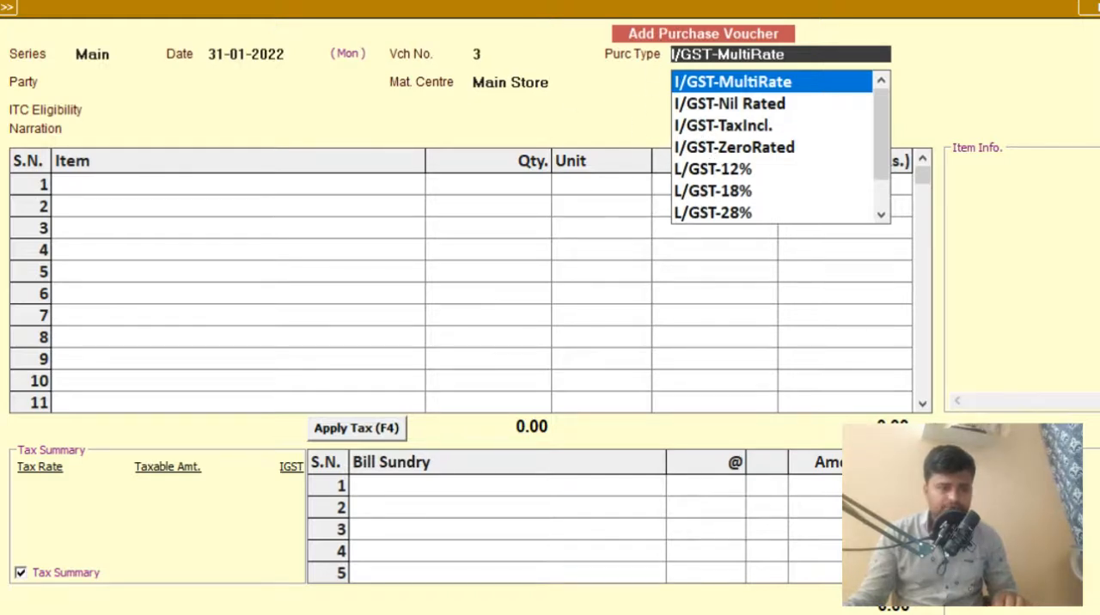
- Switch to Notepad with a blank note
{"action": "key", "text": "super+s"}
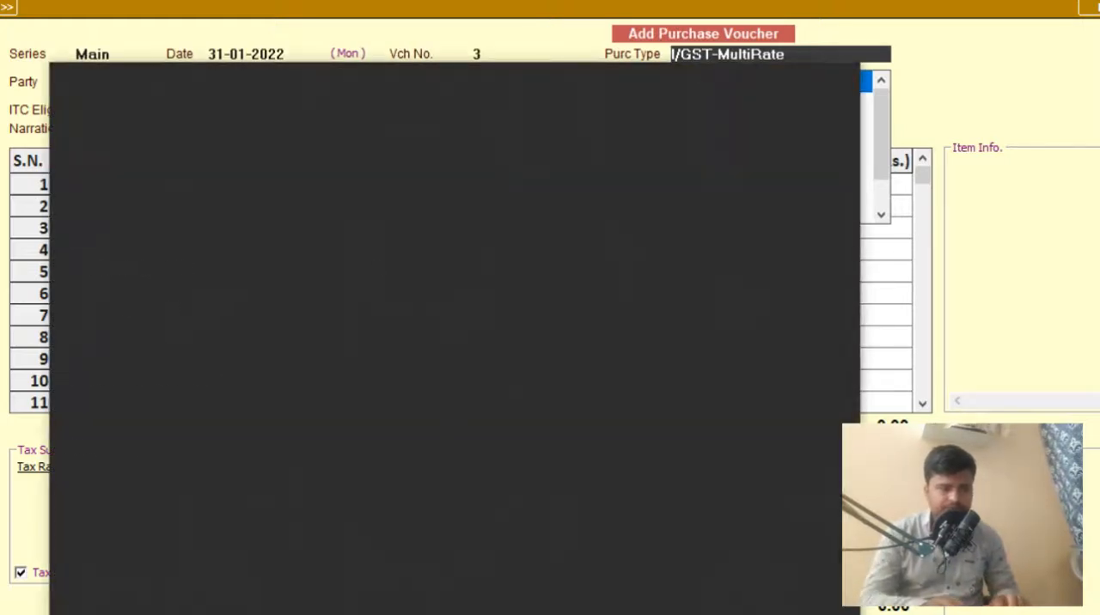
{"action": "type", "text": "note"}
{"action": "key", "text": "Return"}
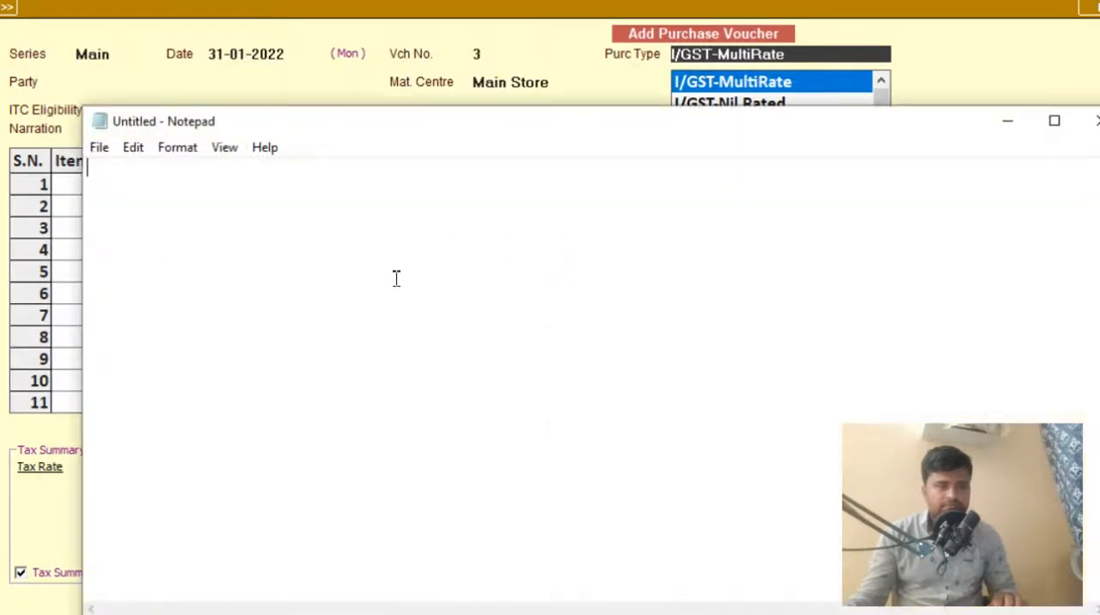
{"action": "type", "text": "i/"}
{"action": "key", "text": "BackSpace"}
{"action": "key", "text": "BackSpace"}
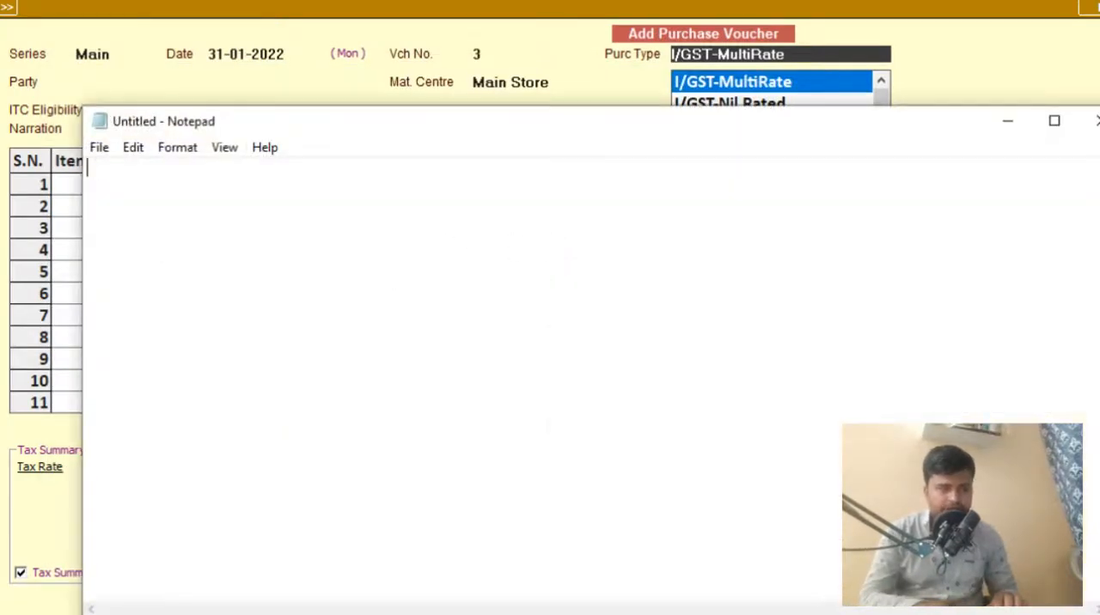
- Set the note's font to bold at size 22
{"action": "left_click", "coordinate": [139, 151]}
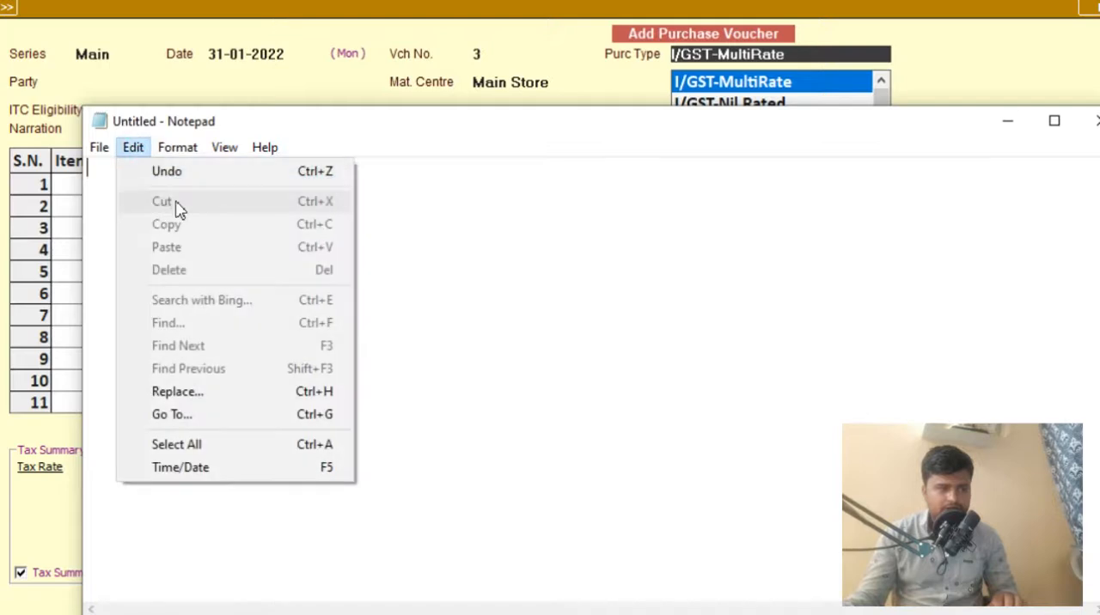
{"action": "mouse_move", "coordinate": [191, 155]}
{"action": "left_click", "coordinate": [197, 189]}
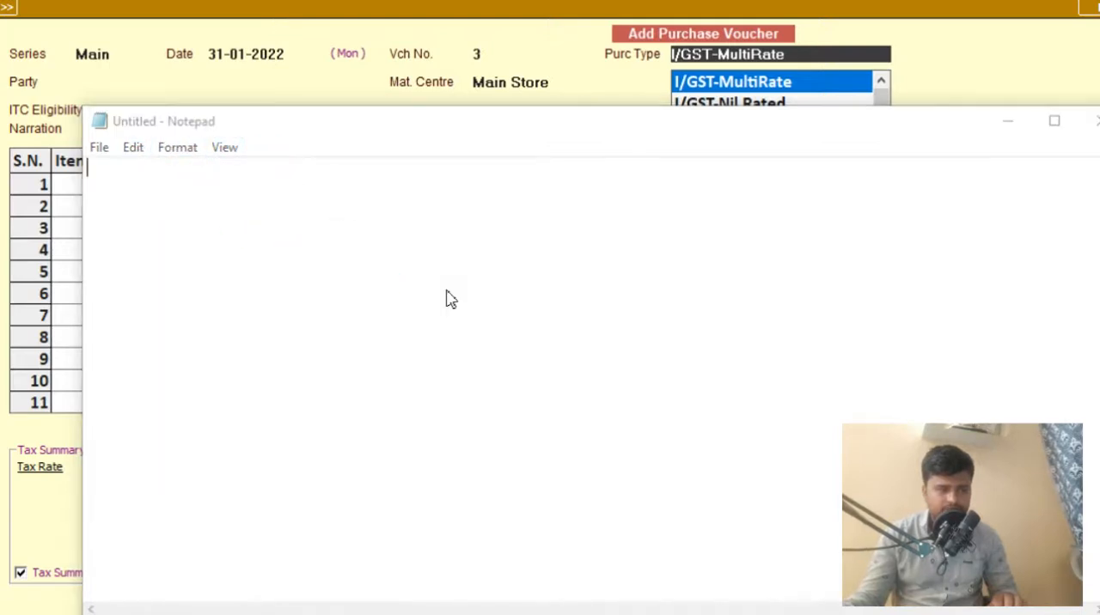
{"action": "left_click", "coordinate": [484, 416]}
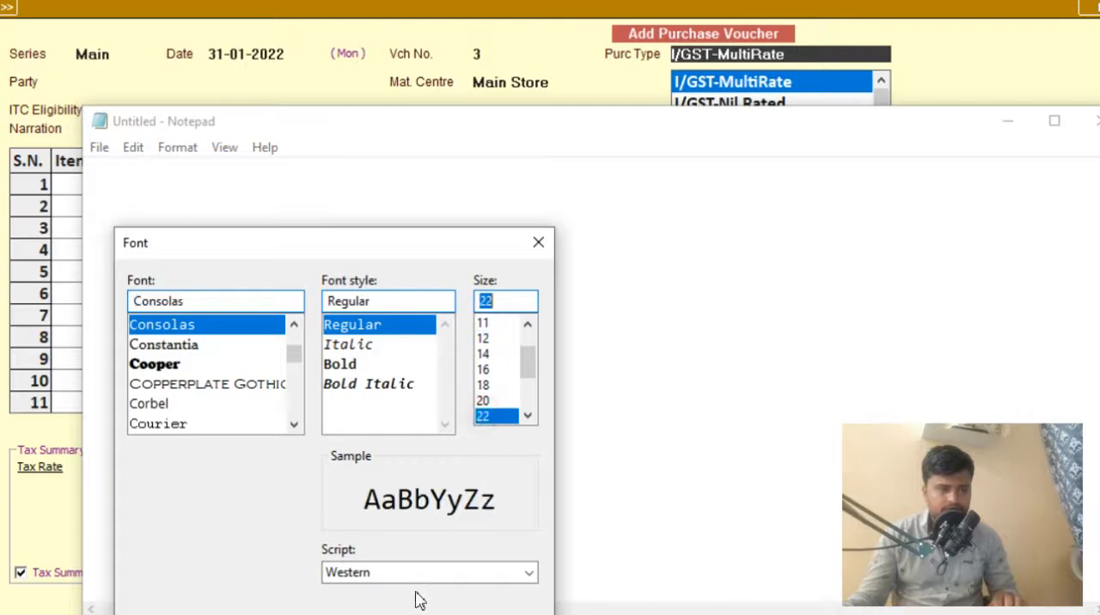
{"action": "left_click", "coordinate": [340, 364]}
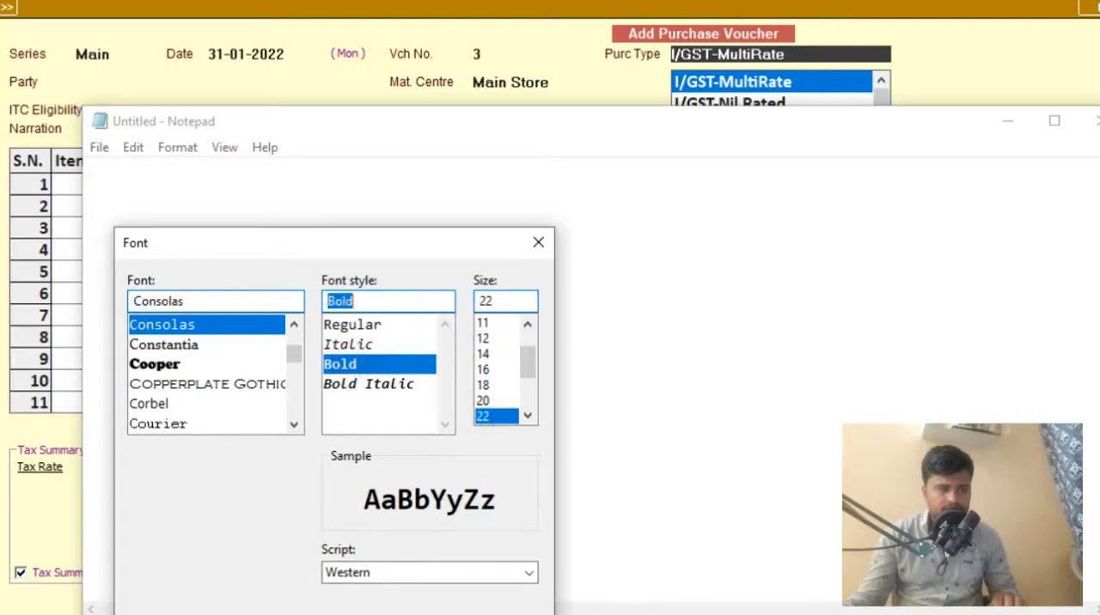
{"action": "key", "text": "Return"}
- Write "i out of state" as the note's first line
{"action": "type", "text": "i i"}
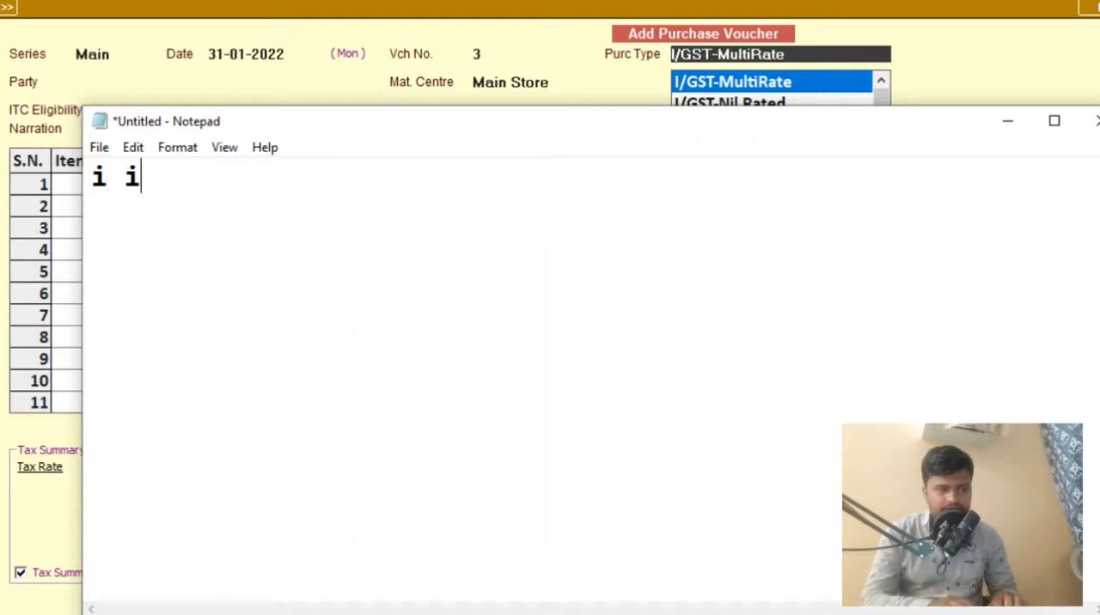
{"action": "key", "text": "BackSpace"}
{"action": "type", "text": "out sa"}
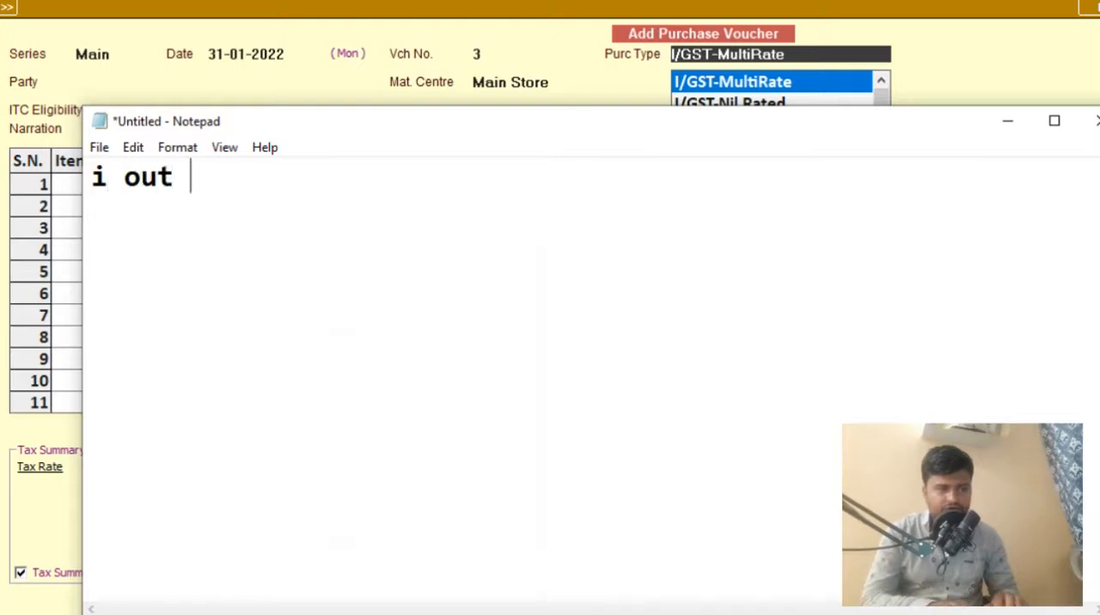
{"action": "key", "text": "BackSpace"}
{"action": "key", "text": "BackSpace"}
{"action": "type", "text": "of state"}
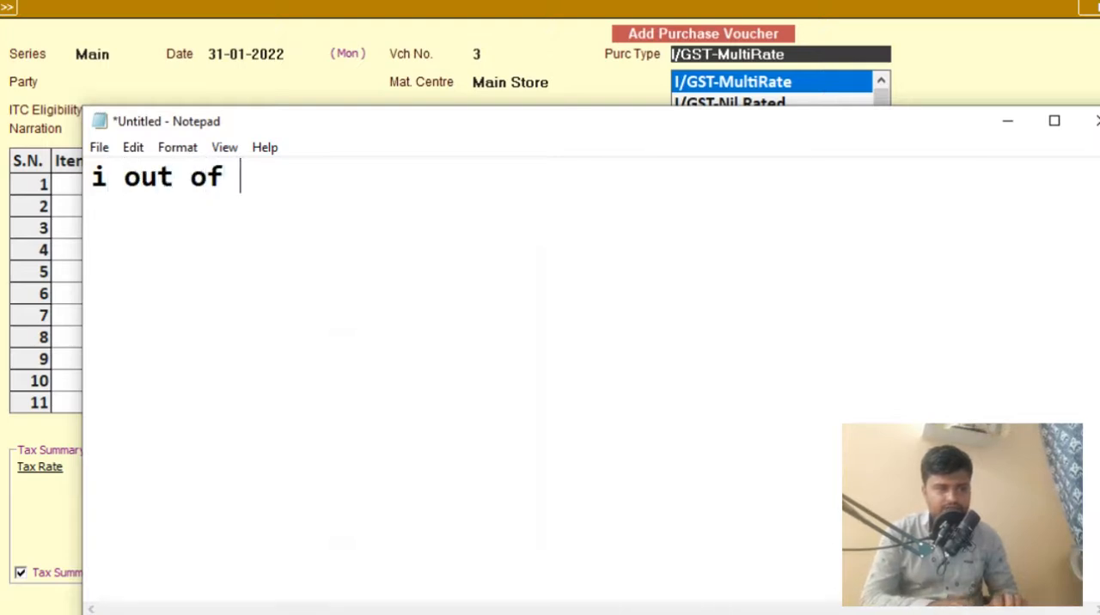
- Add a second line to the note reading "l local in state"
{"action": "key", "text": "Return"}
{"action": "type", "text": "l l"}
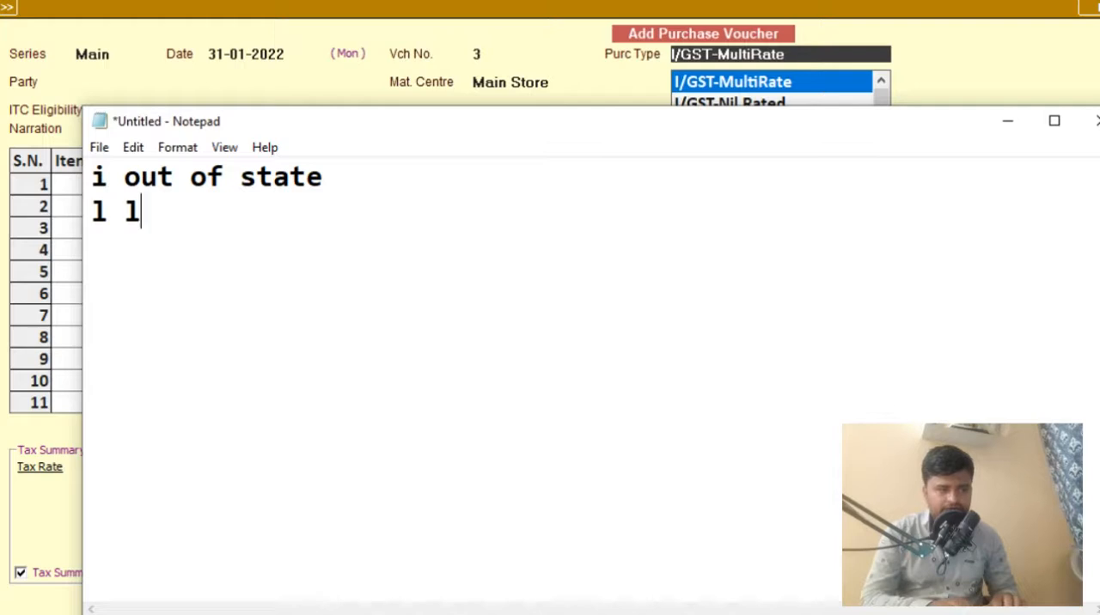
{"action": "type", "text": "ocal in sat"}
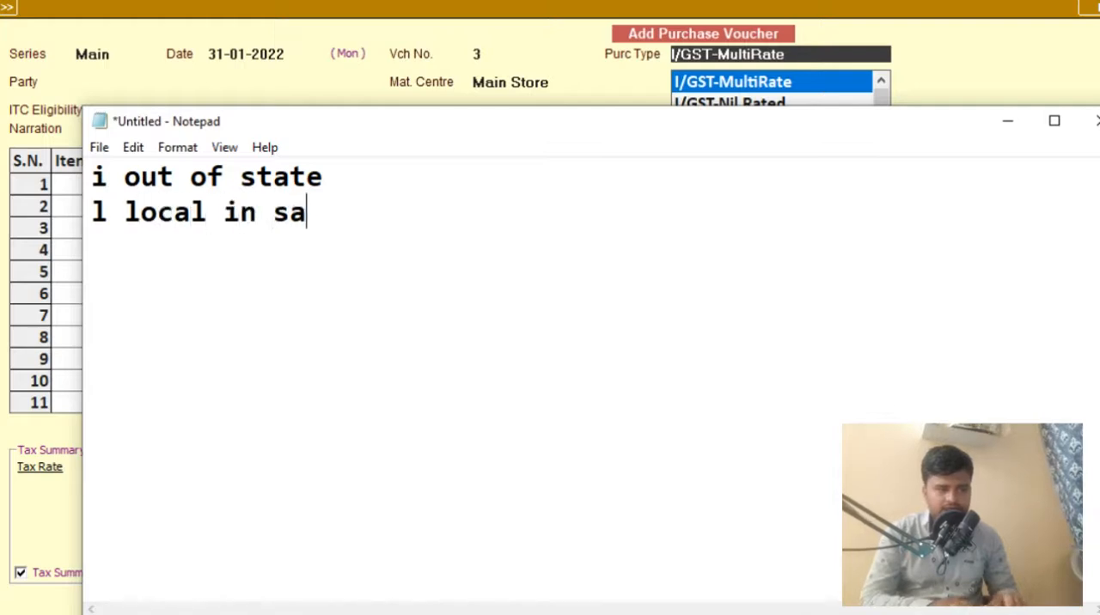
{"action": "key", "text": "BackSpace"}
{"action": "key", "text": "BackSpace"}
{"action": "type", "text": "tate"}
{"action": "key", "text": "Return"}
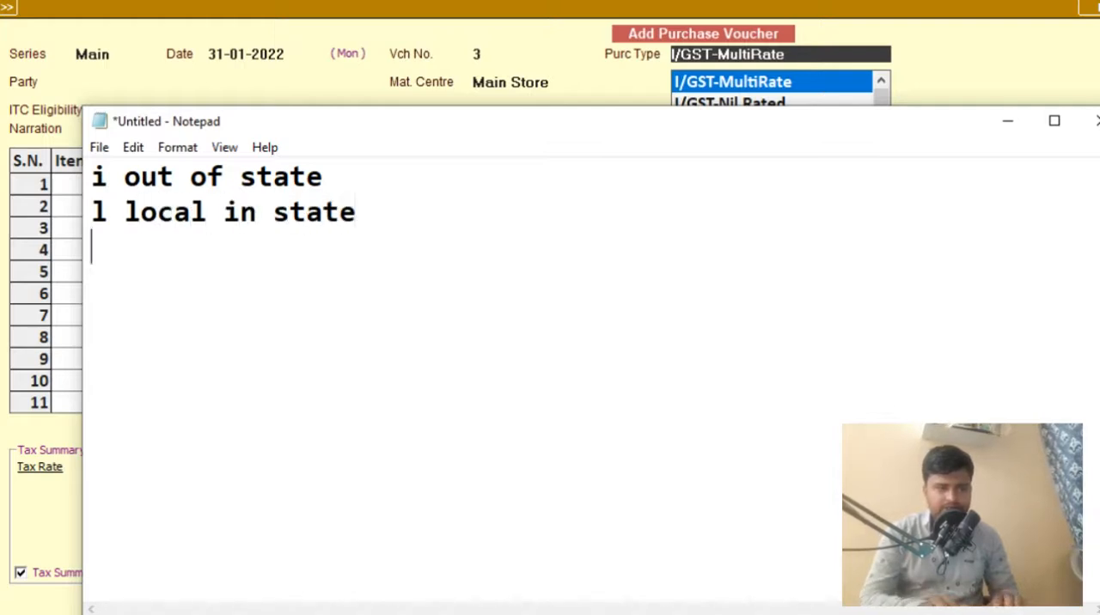
- Append the word "purchase" to the end of both note lines
{"action": "key", "text": "BackSpace"}
{"action": "key", "text": "Up"}
{"action": "type", "text": "purchase"}
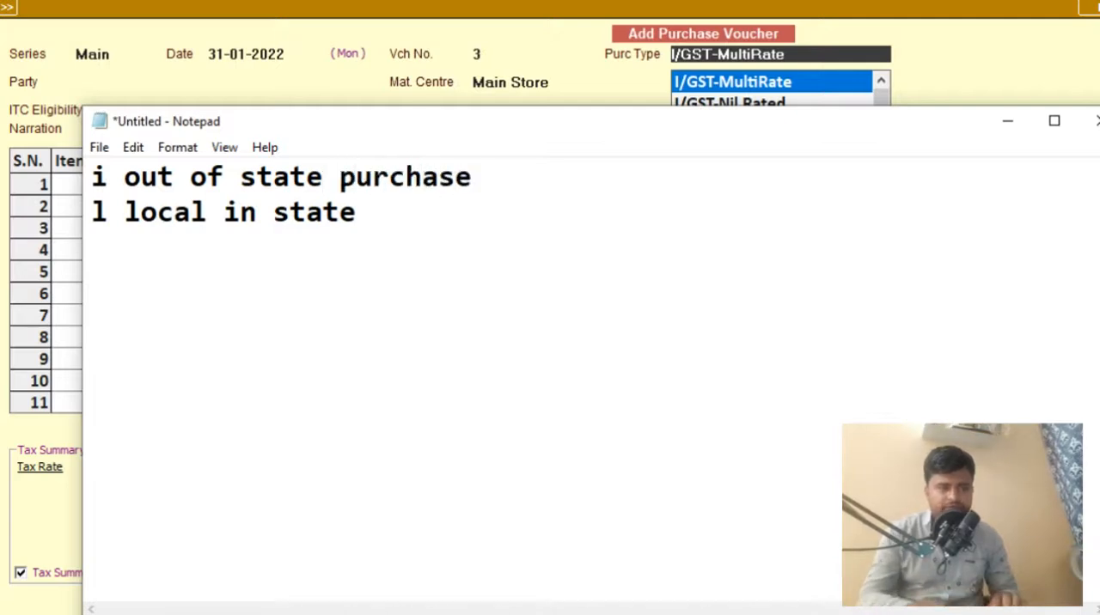
{"action": "key", "text": "Down"}
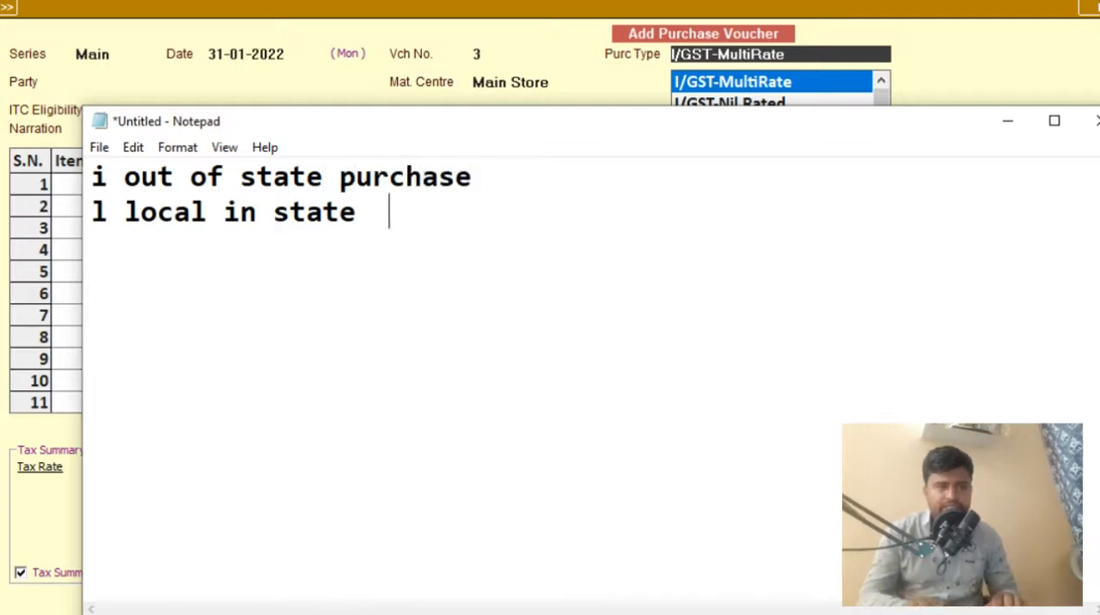
{"action": "type", "text": "s"}
{"action": "key", "text": "BackSpace"}
{"action": "type", "text": "pur"}
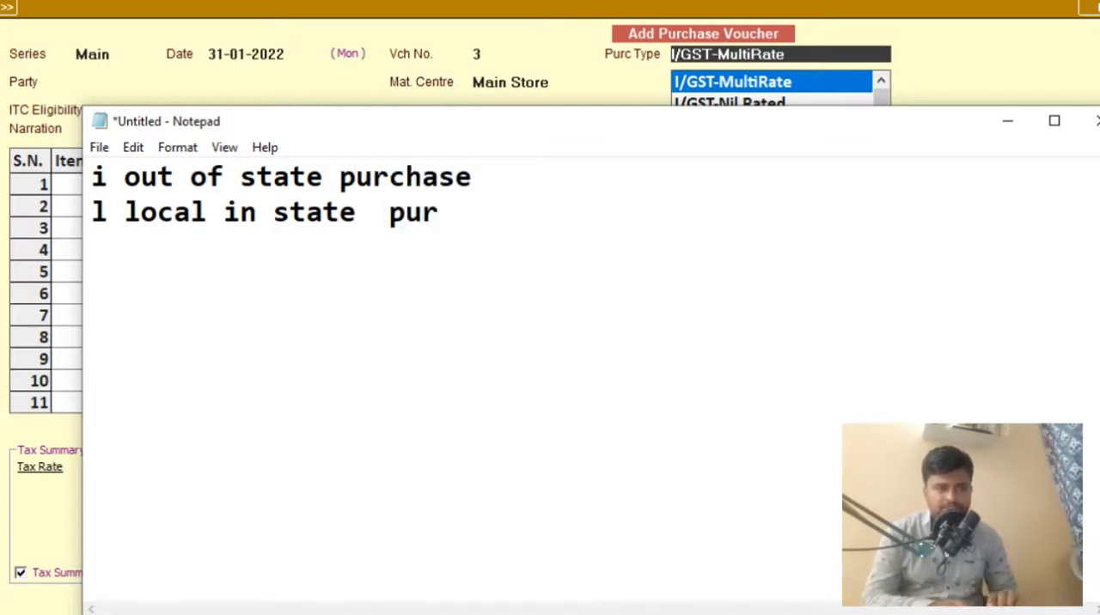
{"action": "type", "text": "chase"}
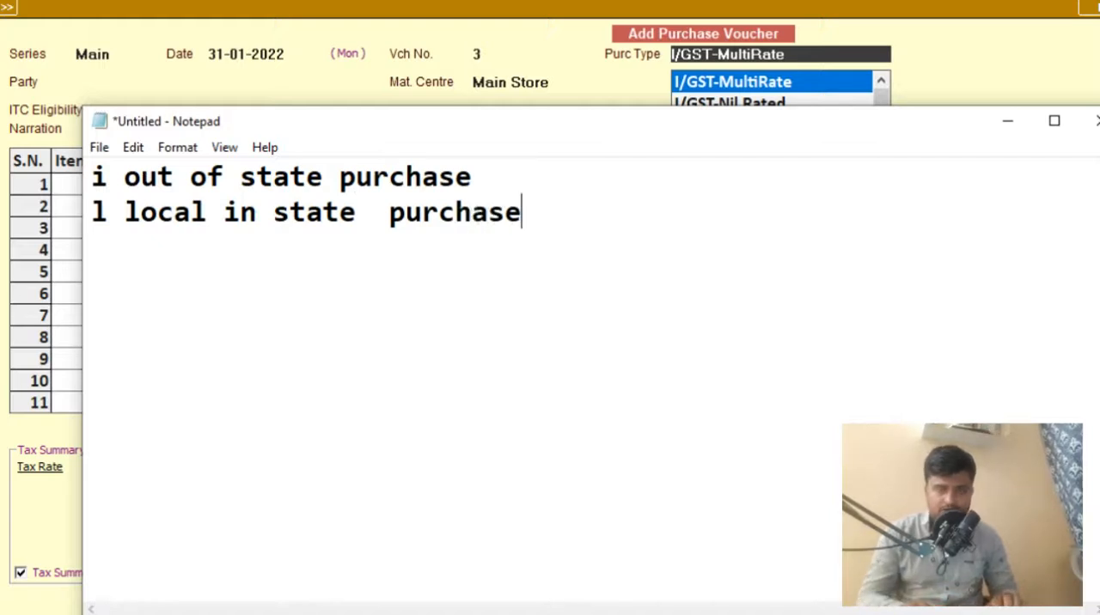
- Capitalize the leading letters of the two lines to I and L and put a slash after each
{"action": "key", "text": "Delete"}
{"action": "type", "text": "L"}
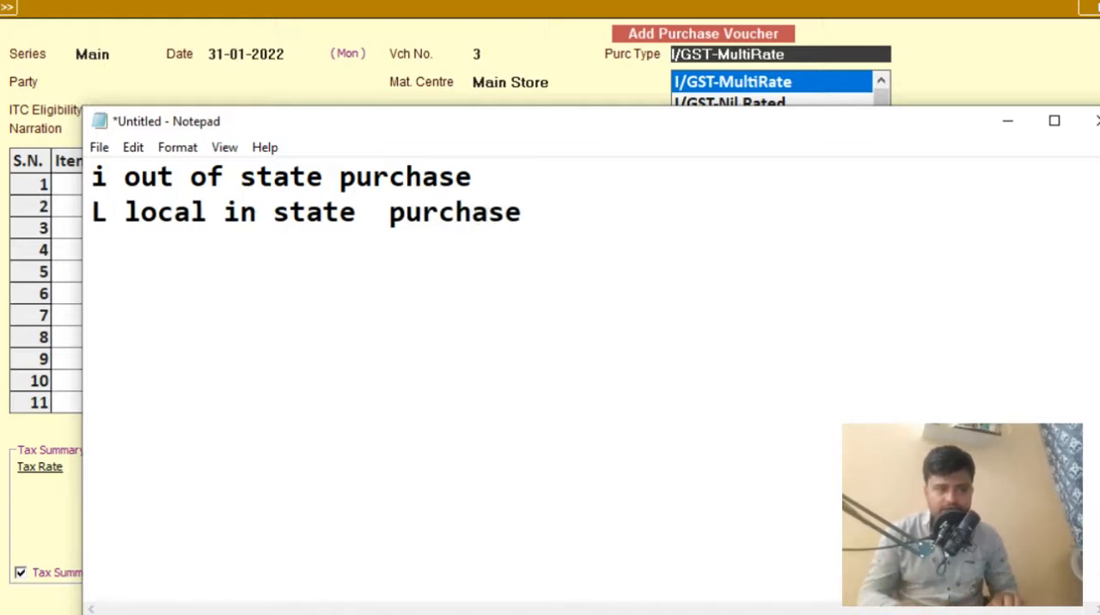
{"action": "key", "text": "BackSpace"}
{"action": "type", "text": "I"}
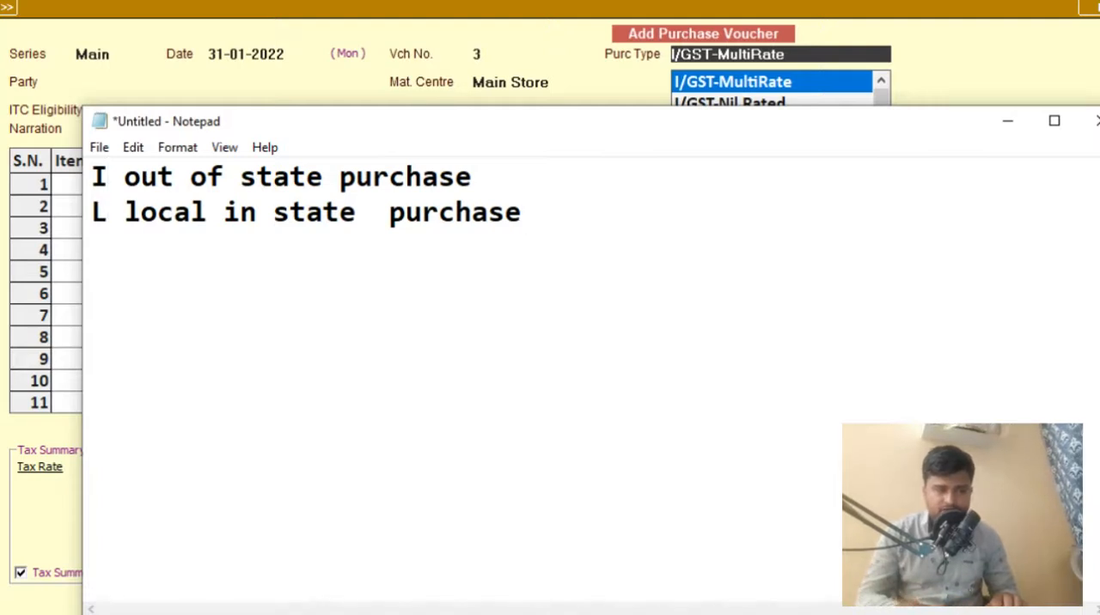
{"action": "key", "text": "Up"}
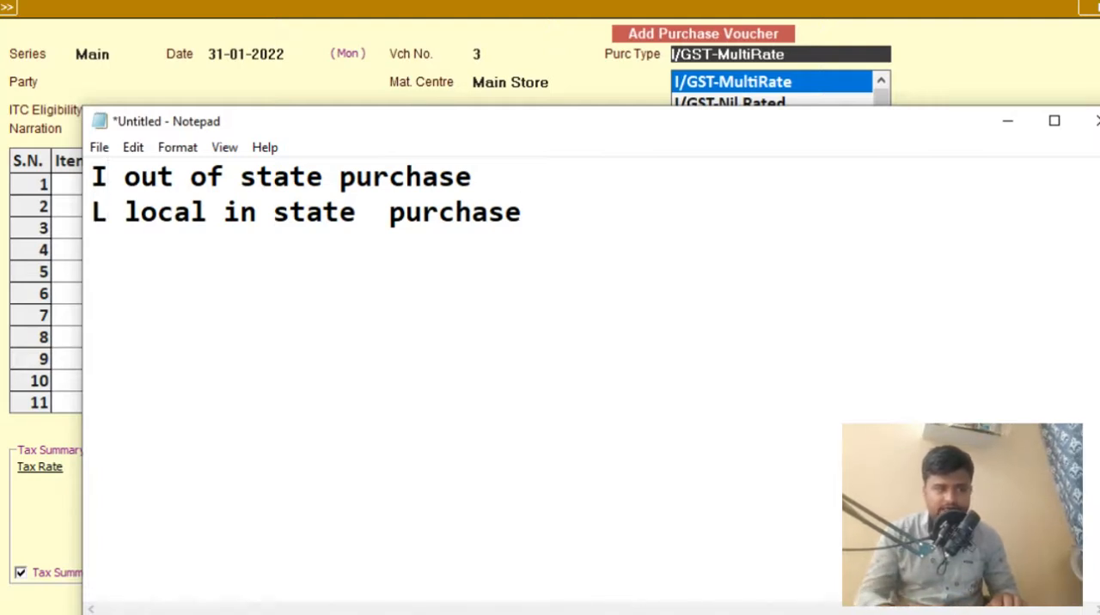
{"action": "type", "text": "/"}
{"action": "key", "text": "Right"}
{"action": "key", "text": "Down"}
{"action": "key", "text": "Left"}
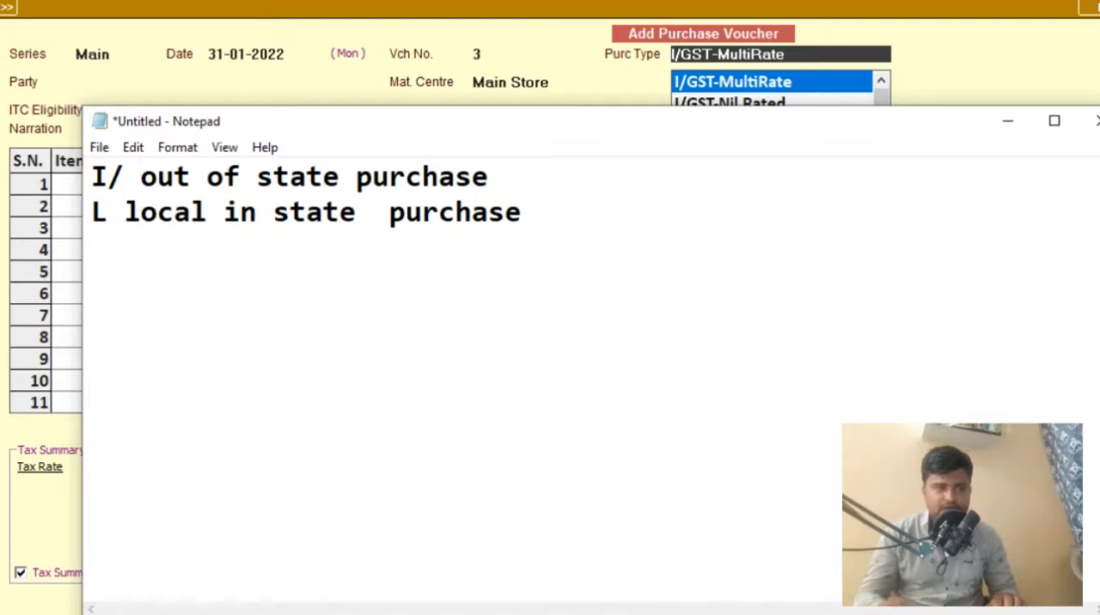
{"action": "type", "text": "/"}
- Leave a blank line below the two lines and write "PURCHASE RATE 100 + 5% = 105"
{"action": "key", "text": "End"}
{"action": "key", "text": "Return"}
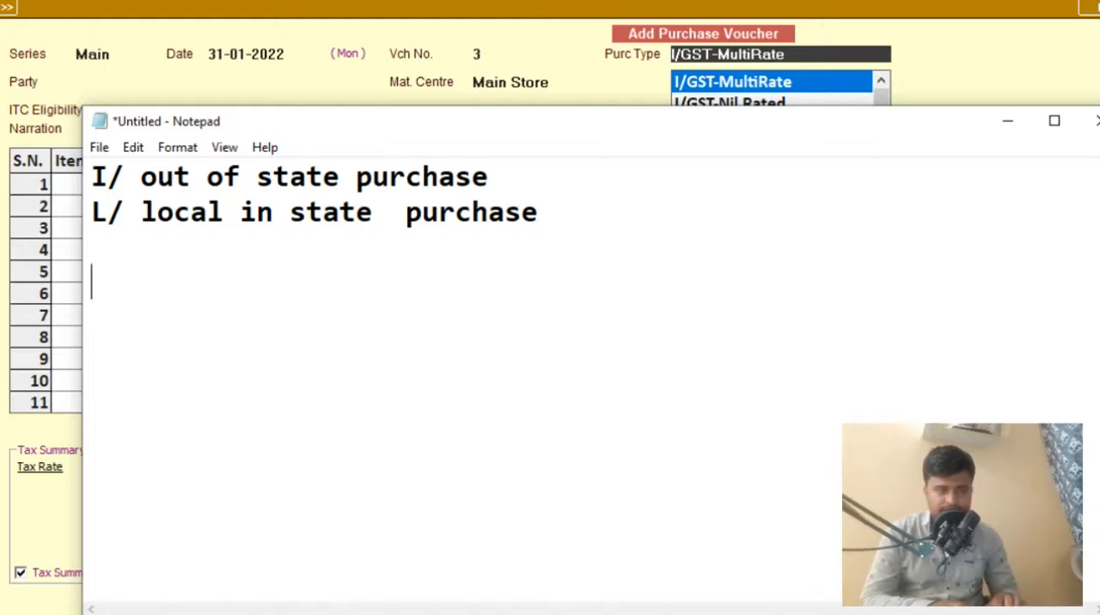
{"action": "type", "text": "PURCHASE RA"}
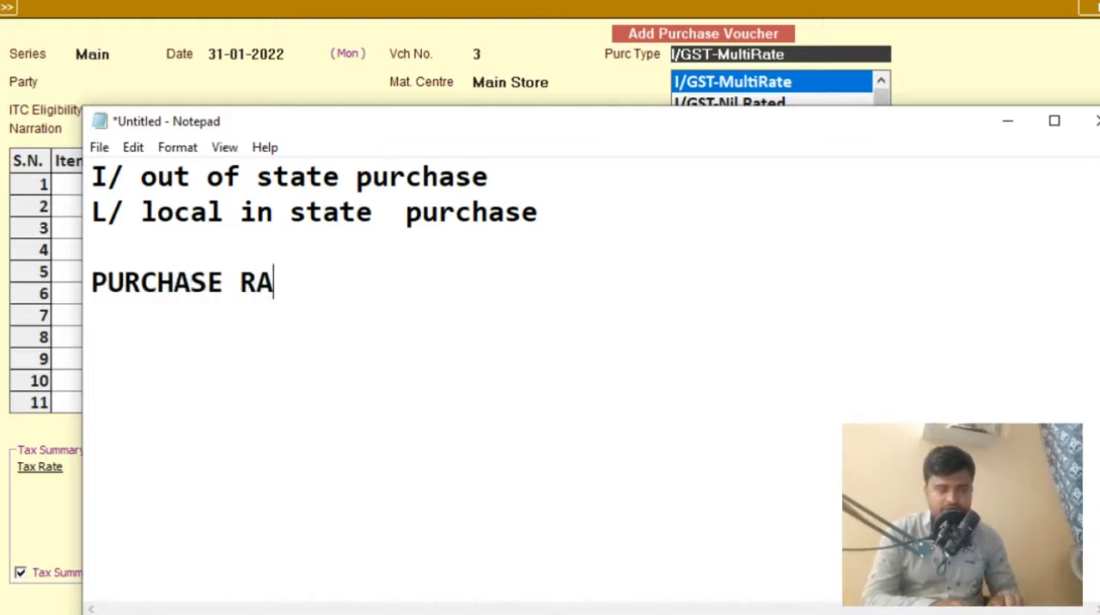
{"action": "type", "text": "TE 100"}
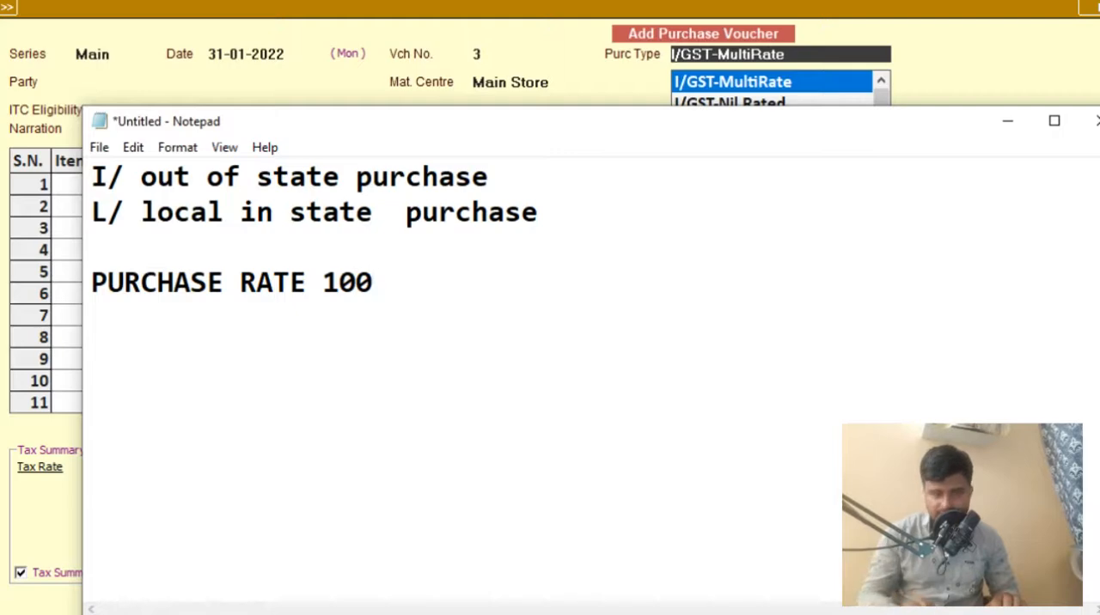
{"action": "type", "text": " + 5"}
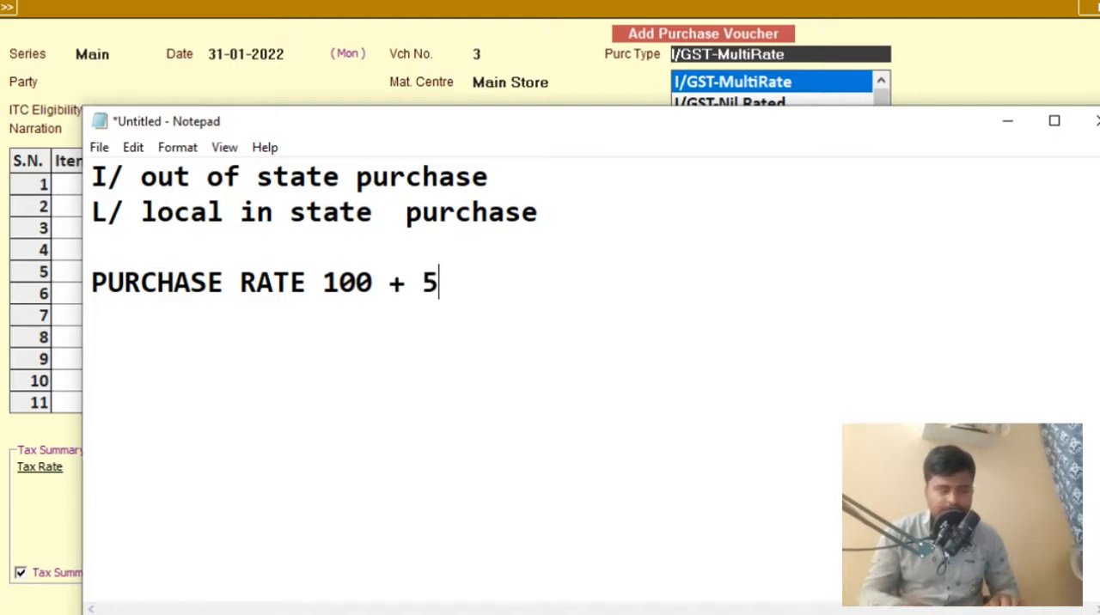
{"action": "type", "text": "% = 105"}
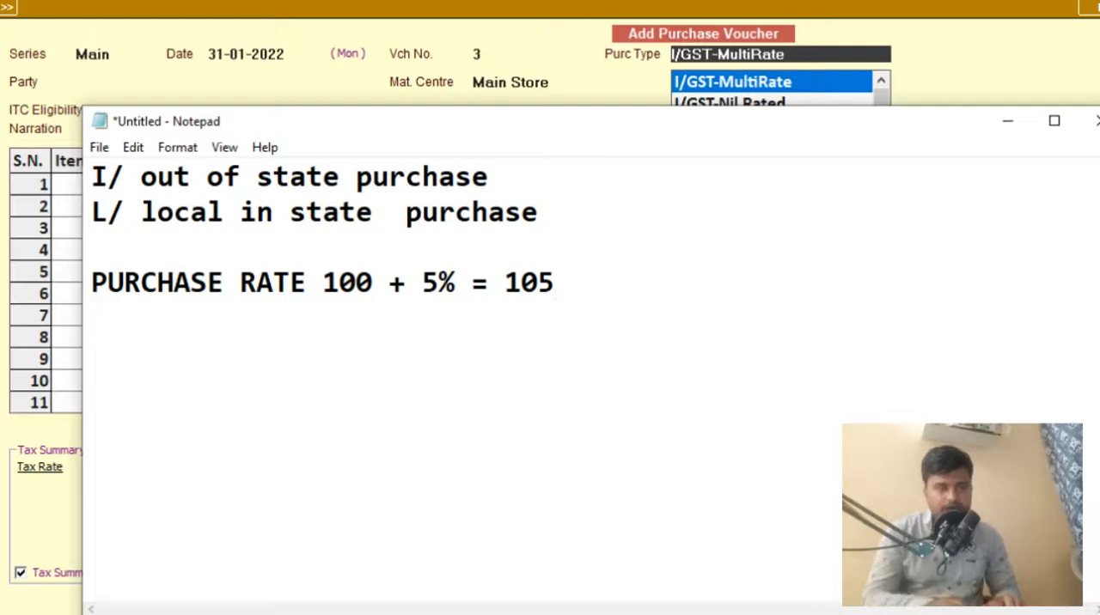
- Add a line below the first purchase rate calculation reading "PURCHASE RATE 105 INCLUDE 5 % + TAX = 105"
{"action": "key", "text": "Return"}
{"action": "type", "text": "PURCHASE "}
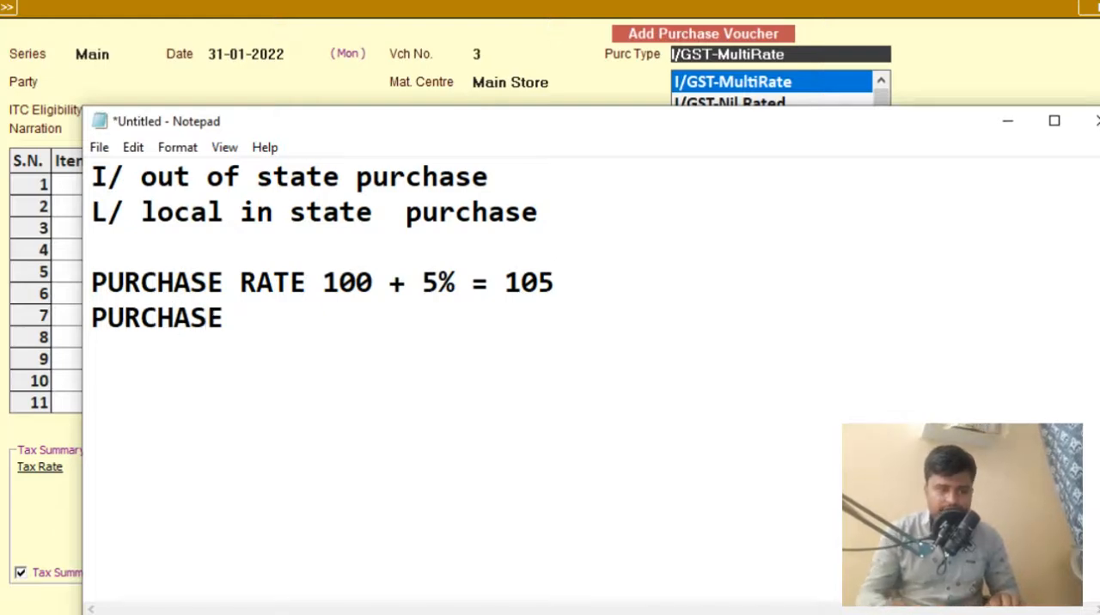
{"action": "type", "text": "RATE 1"}
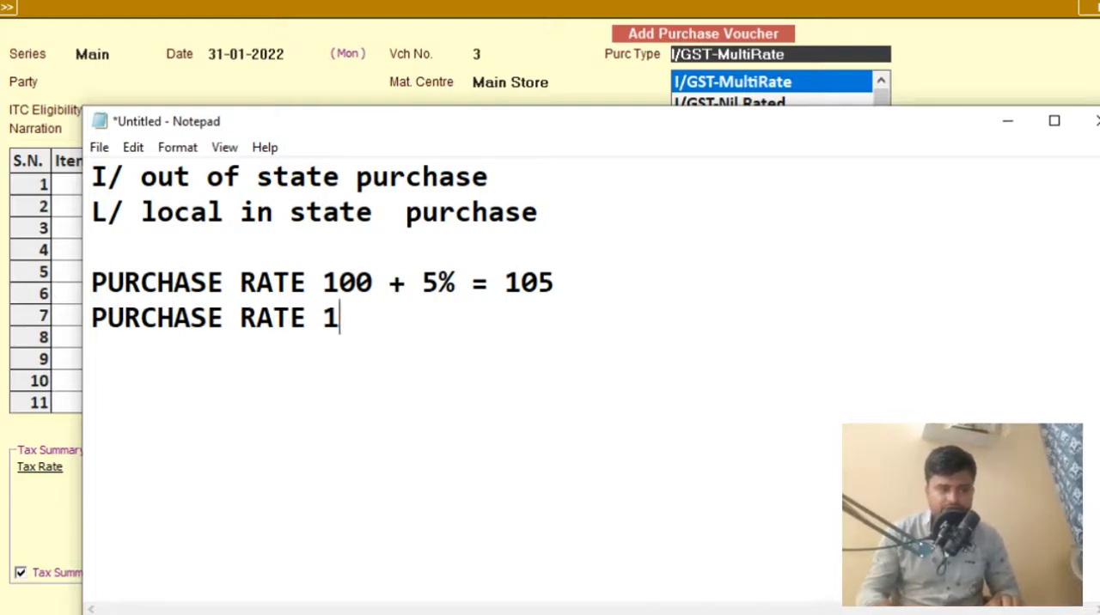
{"action": "type", "text": "05 "}
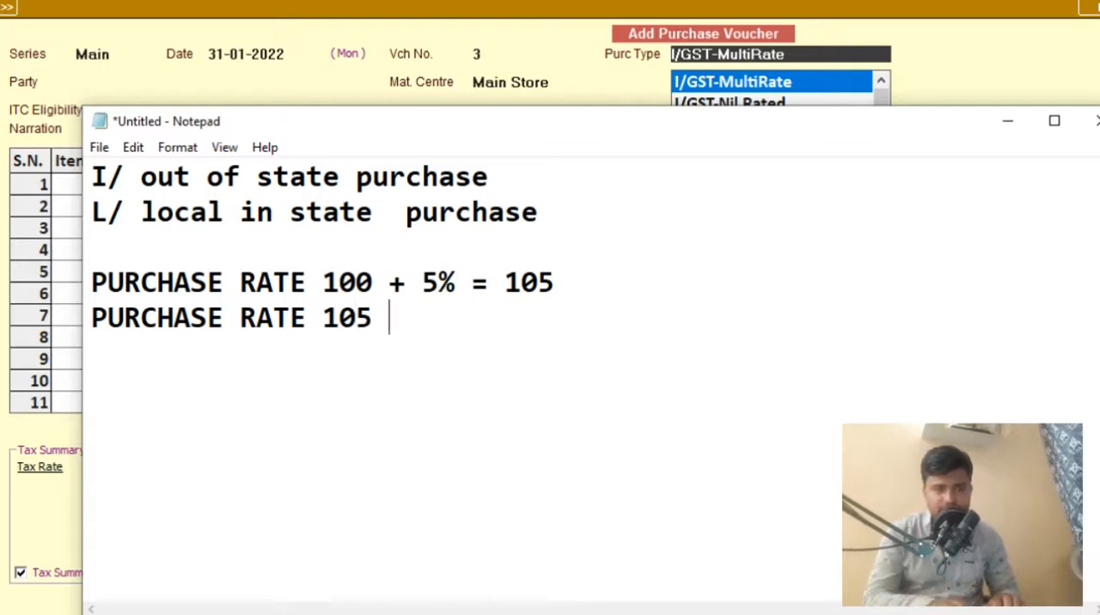
{"action": "type", "text": "INCLUDE "}
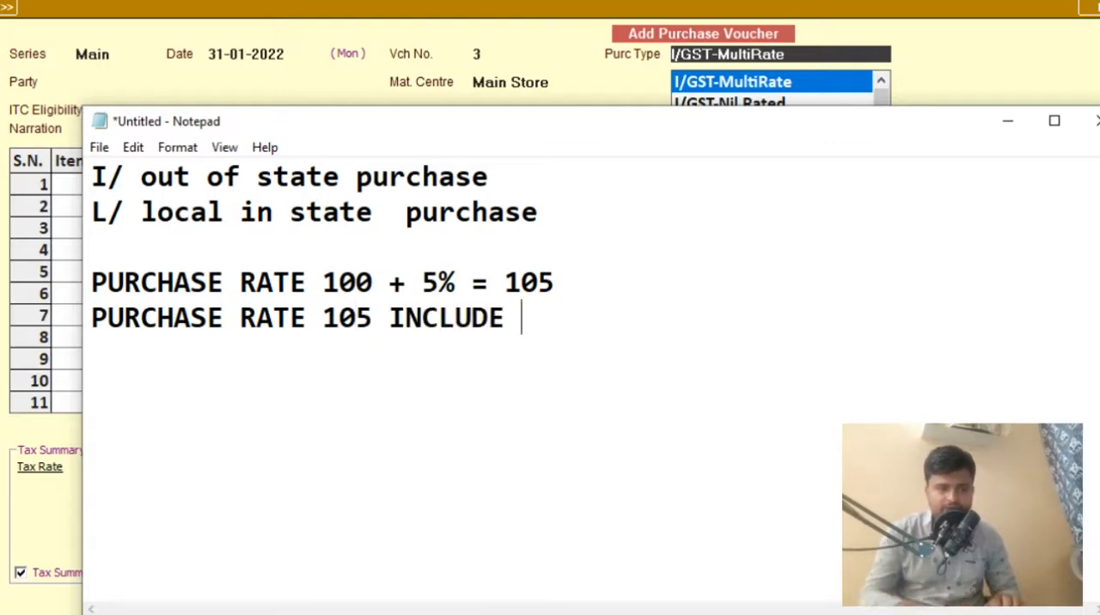
{"action": "type", "text": "4"}
{"action": "key", "text": "BackSpace"}
{"action": "key", "text": "BackSpace"}
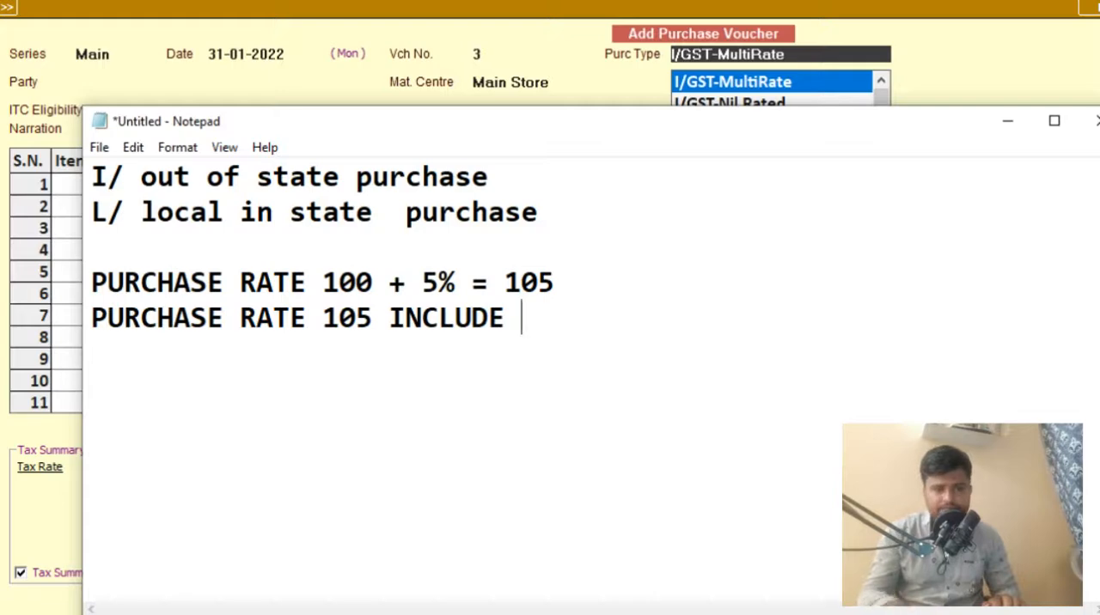
{"action": "type", "text": "5 % "}
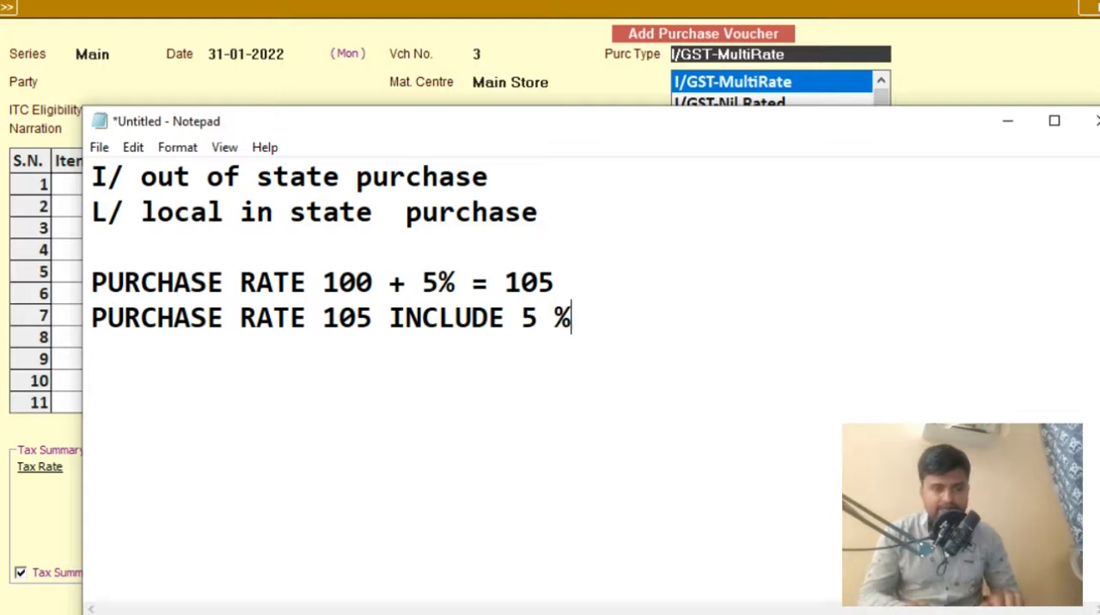
{"action": "type", "text": "+ TAX"}
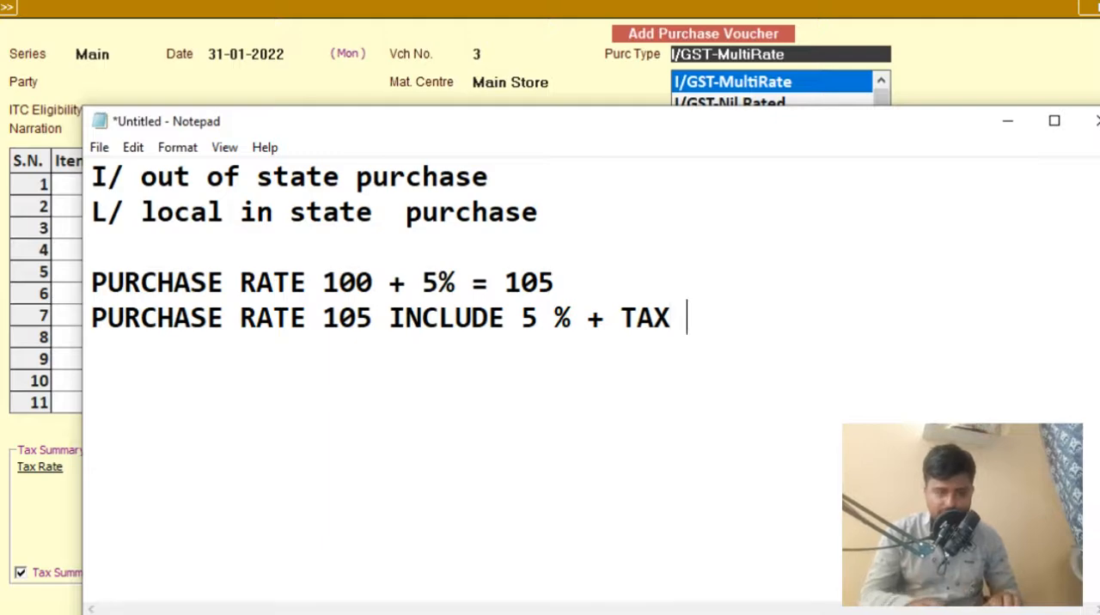
{"action": "type", "text": " = 105"}
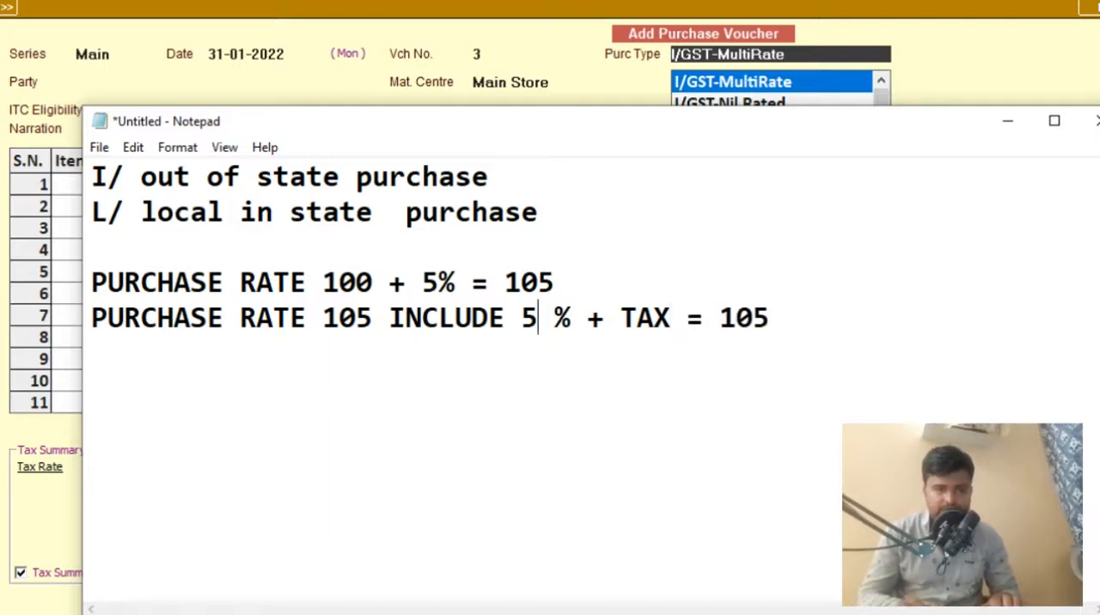
{"action": "key", "text": "Left"}
{"action": "key", "text": "Left"}
{"action": "key", "text": "Left"}
{"action": "key", "text": "Left"}
{"action": "key", "text": "Left"}
{"action": "key", "text": "Left"}
{"action": "key", "text": "Left"}
{"action": "key", "text": "Left"}
{"action": "key", "text": "Left"}
{"action": "key", "text": "Left"}
{"action": "key", "text": "Left"}
{"action": "key", "text": "Up"}
{"action": "key", "text": "Right"}
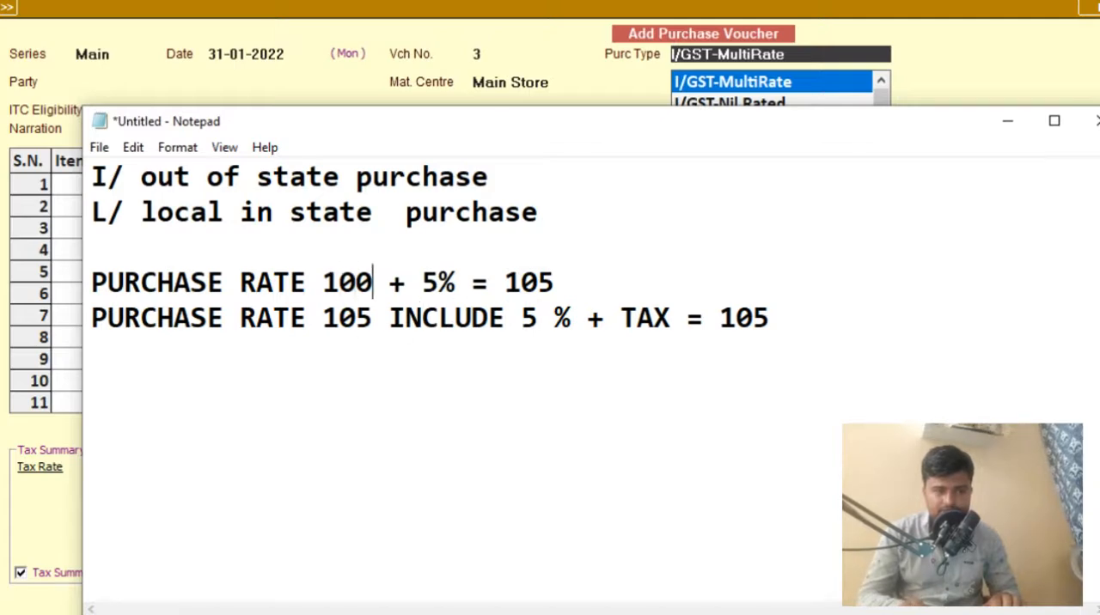
{"action": "key", "text": "Right"}
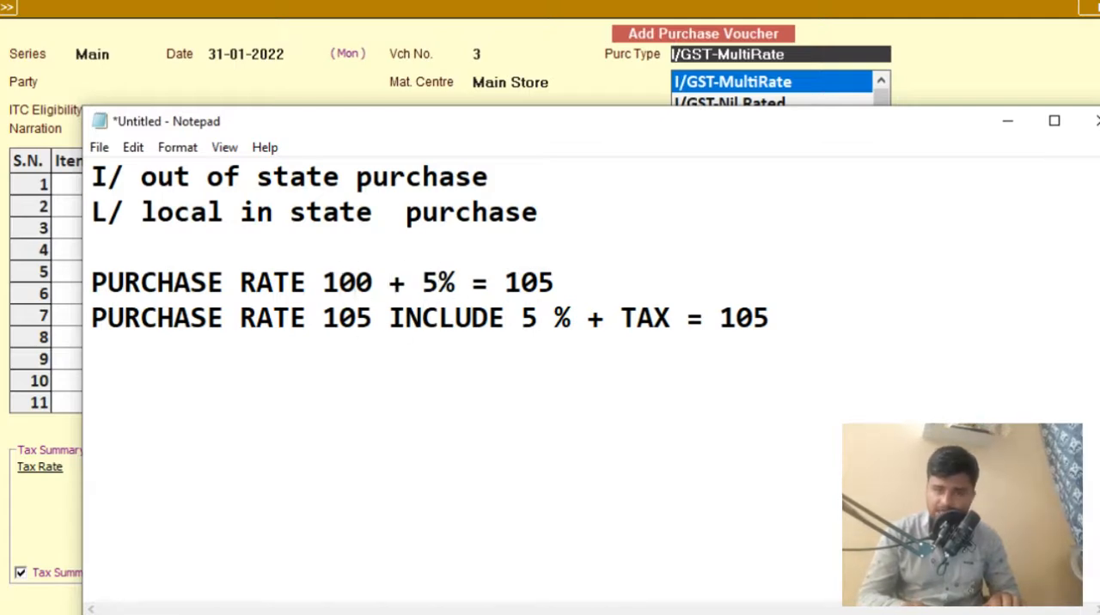
{"action": "key", "text": "Left"}
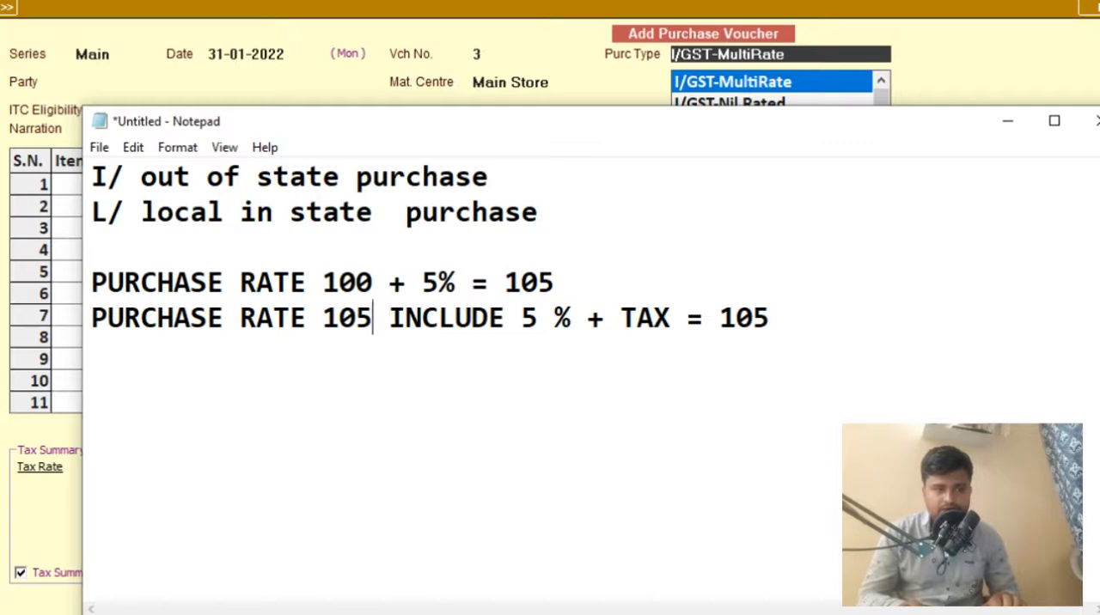
- Append the bracketed breakdown "[ 101 + 4]" to the end of the tax-inclusive purchase rate line
{"action": "key", "text": "Right"}
{"action": "key", "text": "Right"}
{"action": "key", "text": "Right"}
{"action": "key", "text": "Right"}
{"action": "key", "text": "Right"}
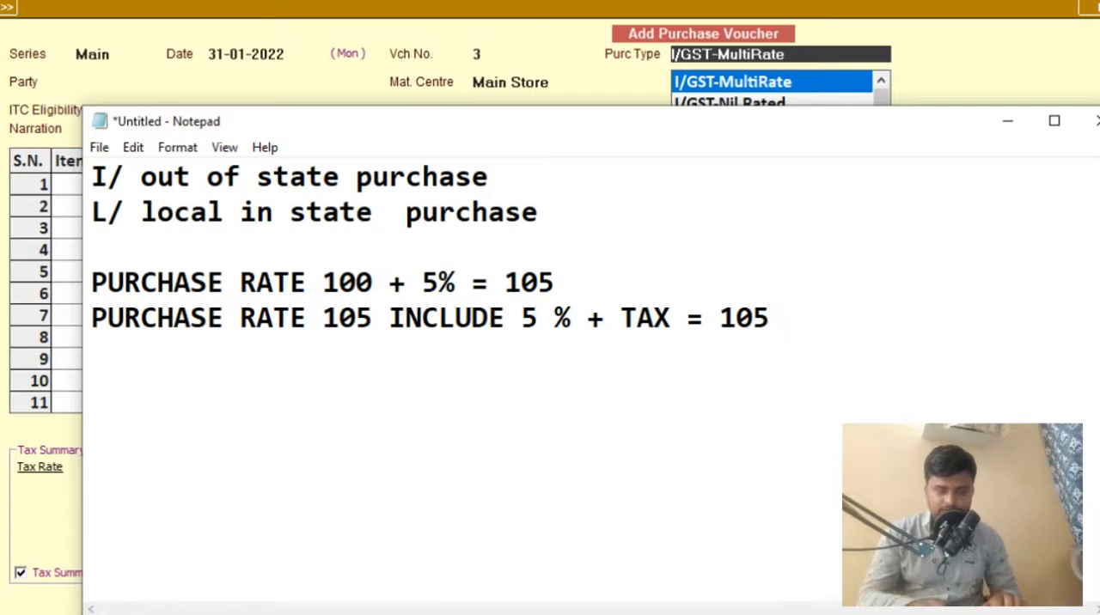
{"action": "type", "text": "[  10"}
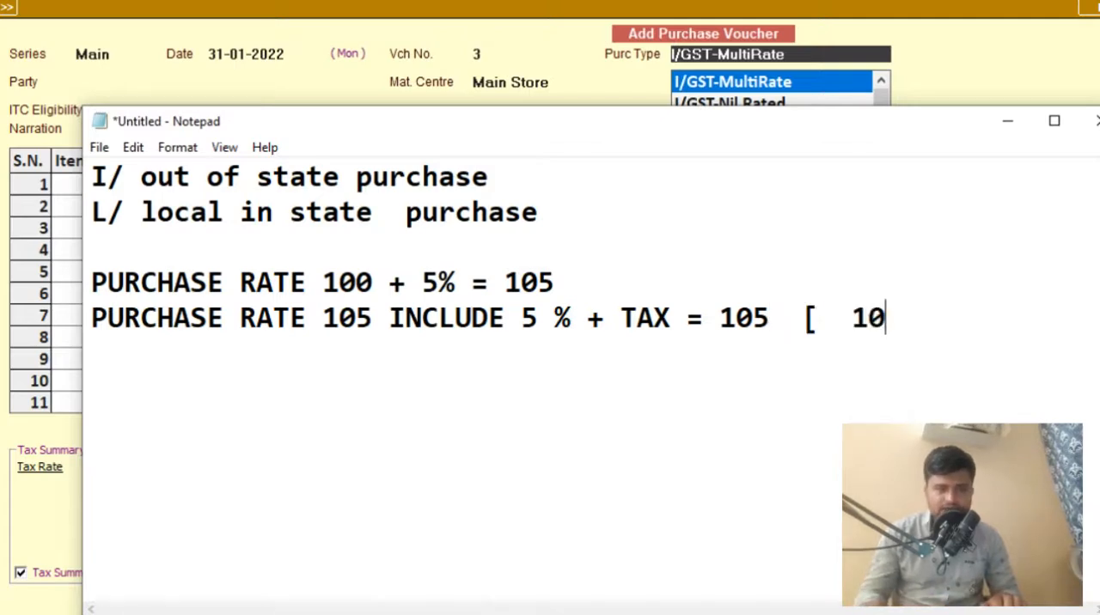
{"action": "type", "text": "1 "}
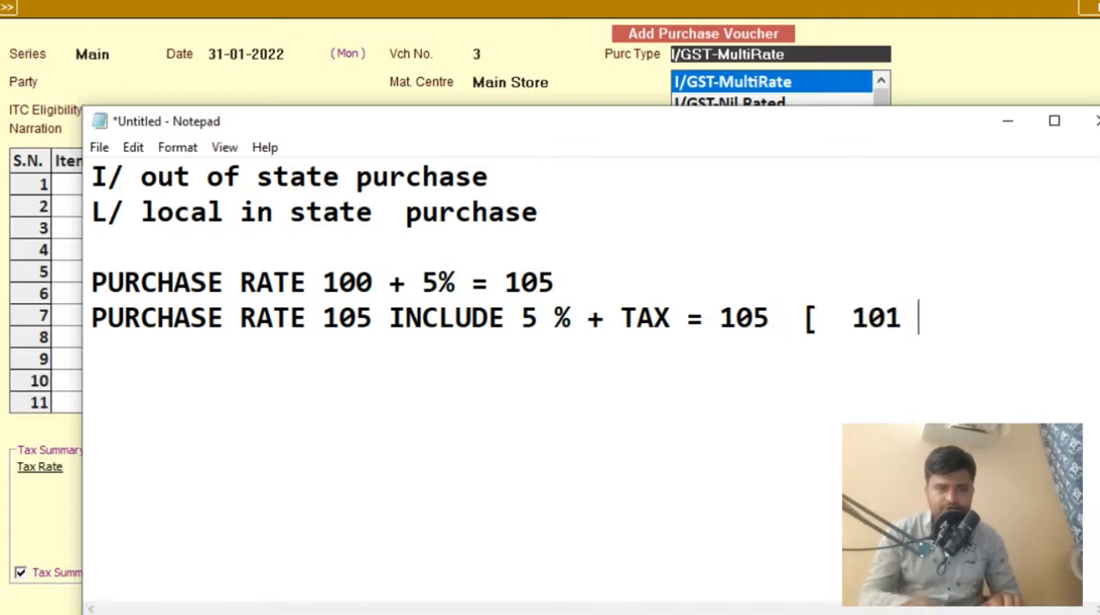
{"action": "type", "text": "+ 4]"}
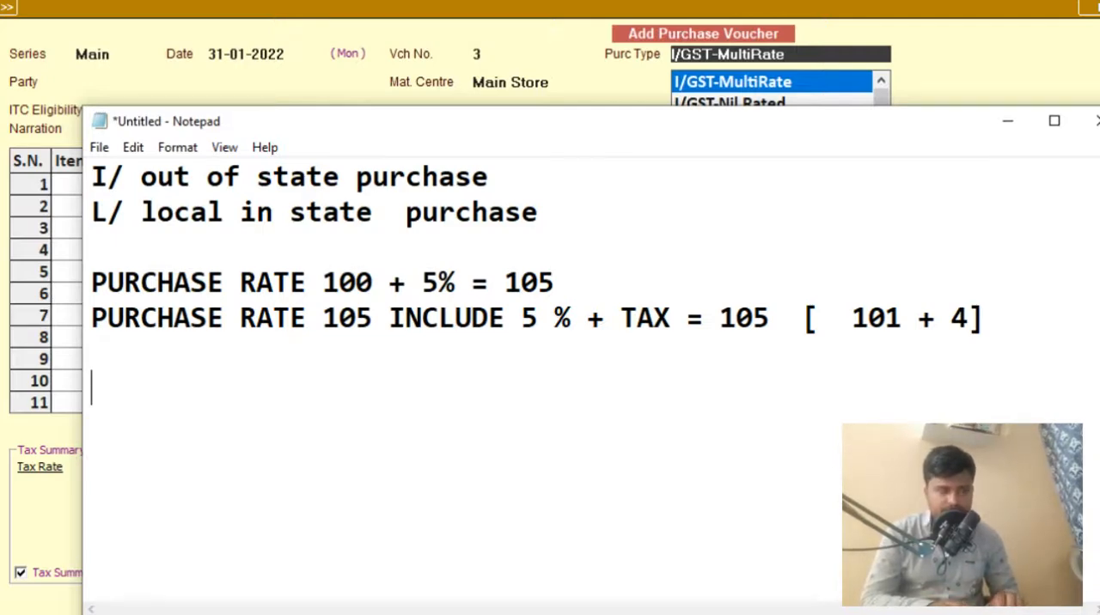
- Leave a blank line below the purchase rate lines and write "MULTI TAX RATE 5 +3 +12 +28"
{"action": "type", "text": "MM"}
{"action": "key", "text": "BackSpace"}
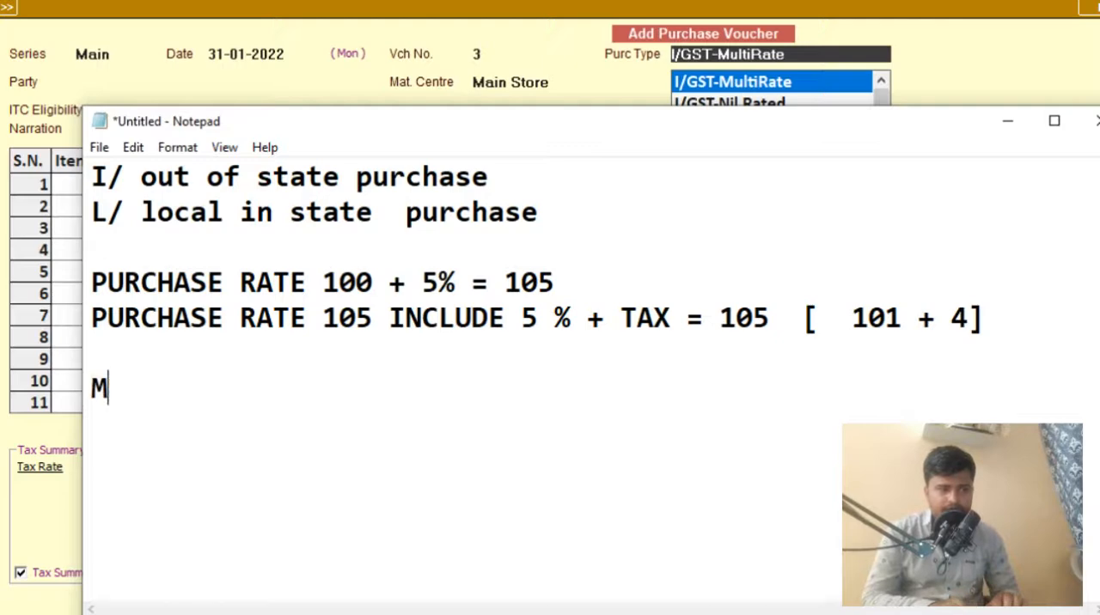
{"action": "type", "text": "L"}
{"action": "key", "text": "BackSpace"}
{"action": "type", "text": "ULTY"}
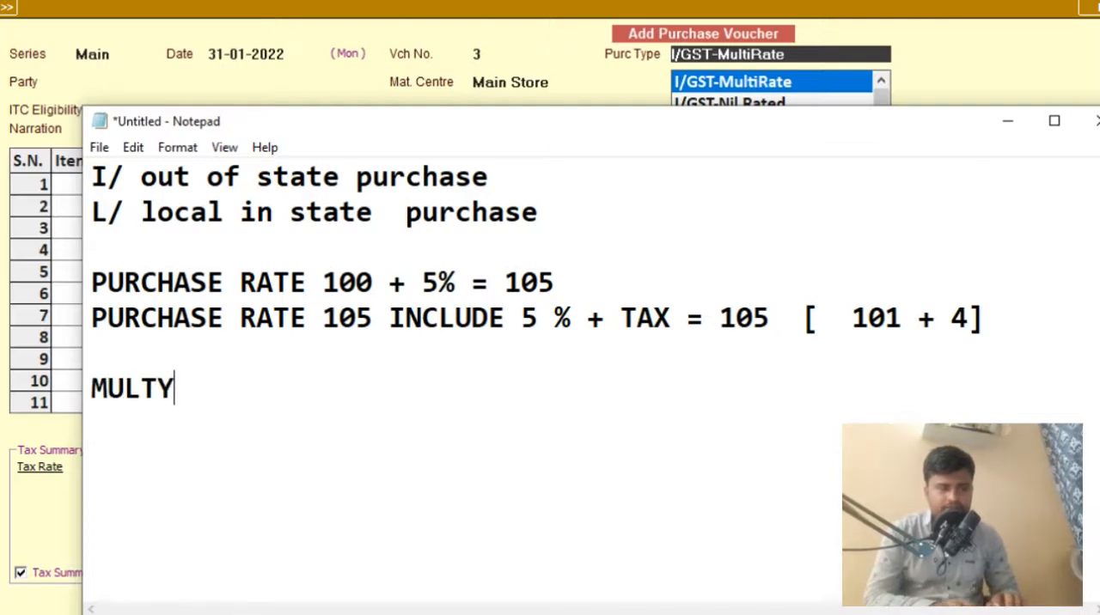
{"action": "key", "text": "BackSpace"}
{"action": "type", "text": "I "}
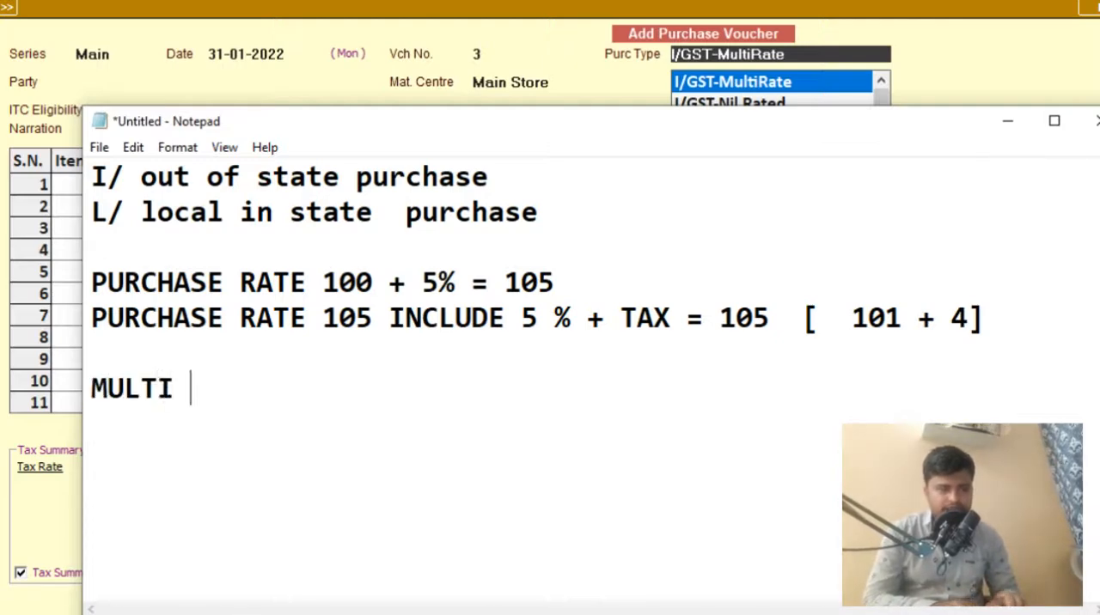
{"action": "type", "text": "TAX RATE "}
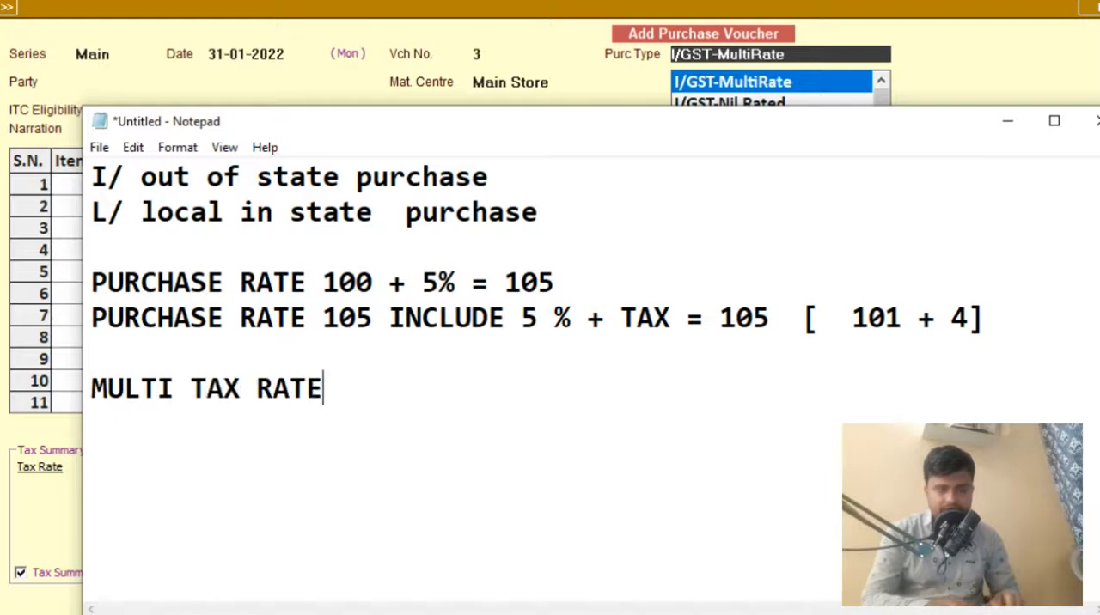
{"action": "type", "text": "5 +3 "}
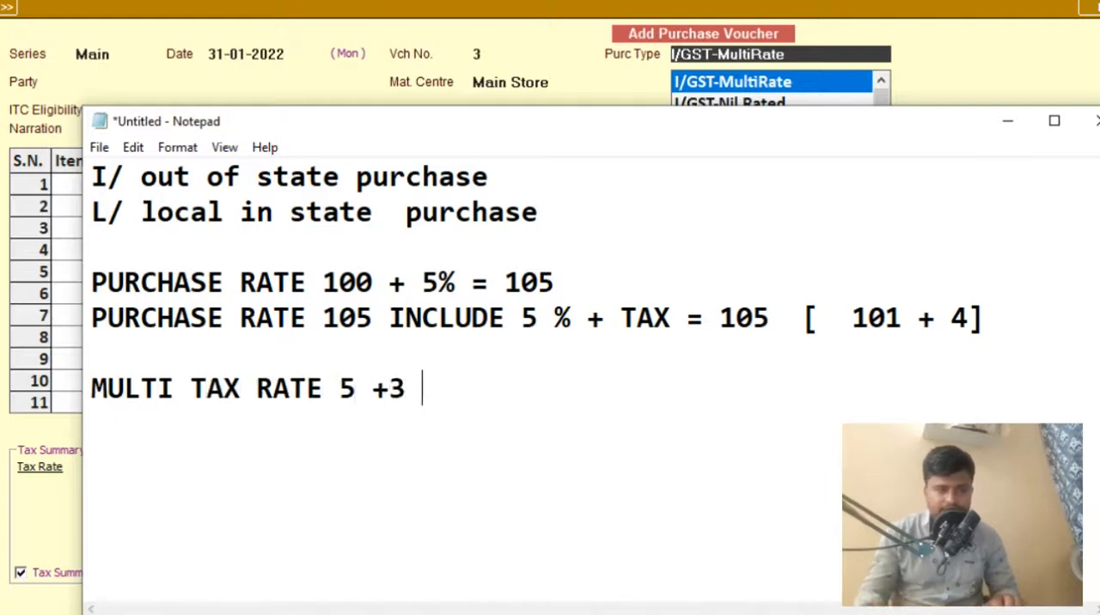
{"action": "type", "text": "+12 +28"}
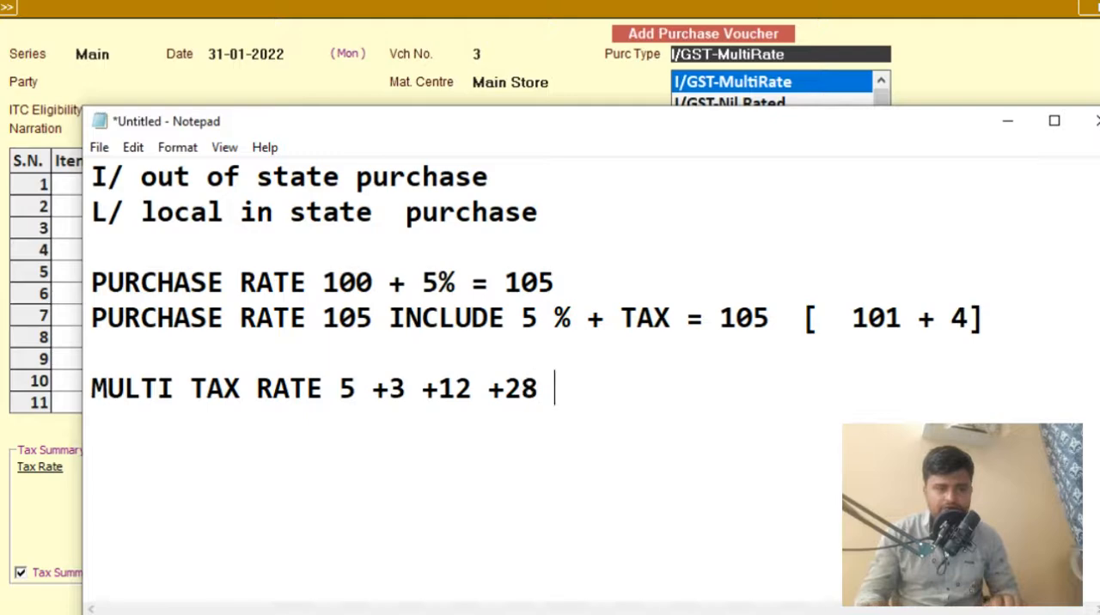
- Add a line under the multi tax rate note reading "ITEAM WISE 100+ 5 %"
{"action": "key", "text": "Return"}
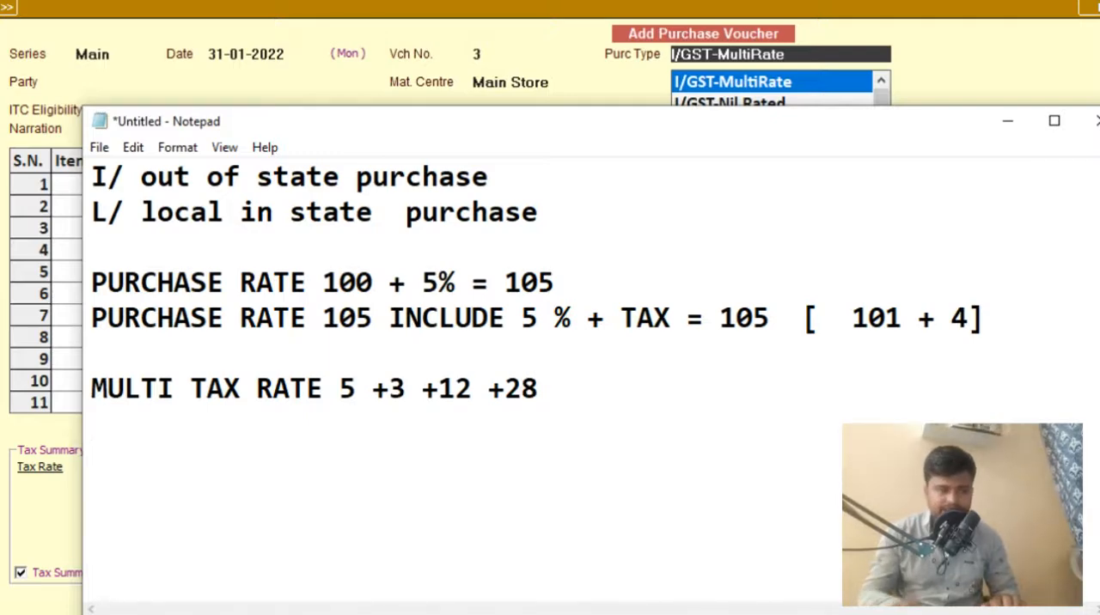
{"action": "type", "text": "I"}
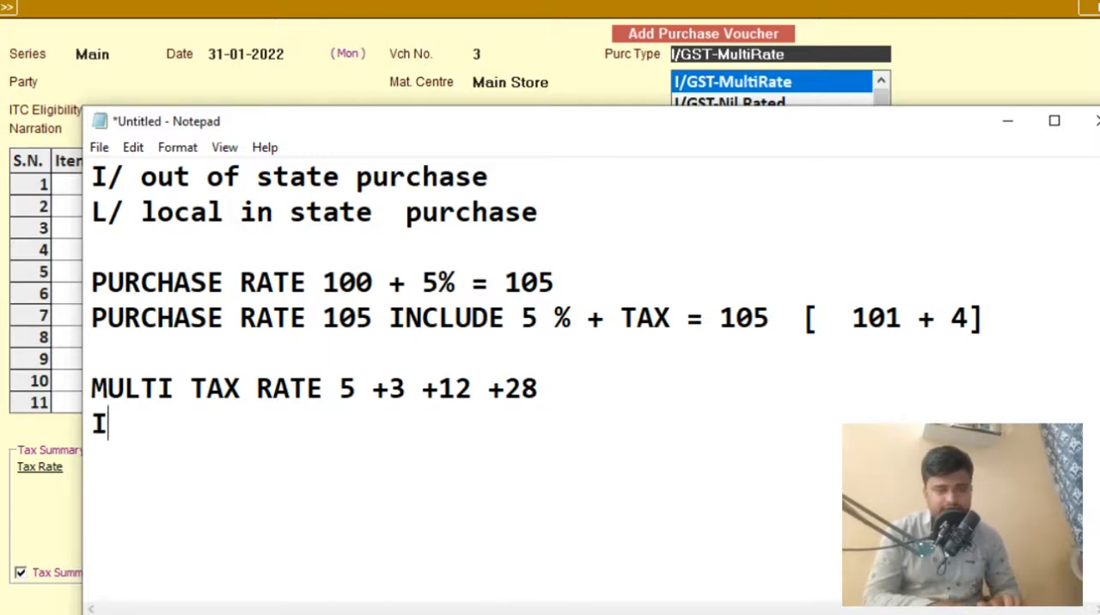
{"action": "type", "text": "TEAM WIS"}
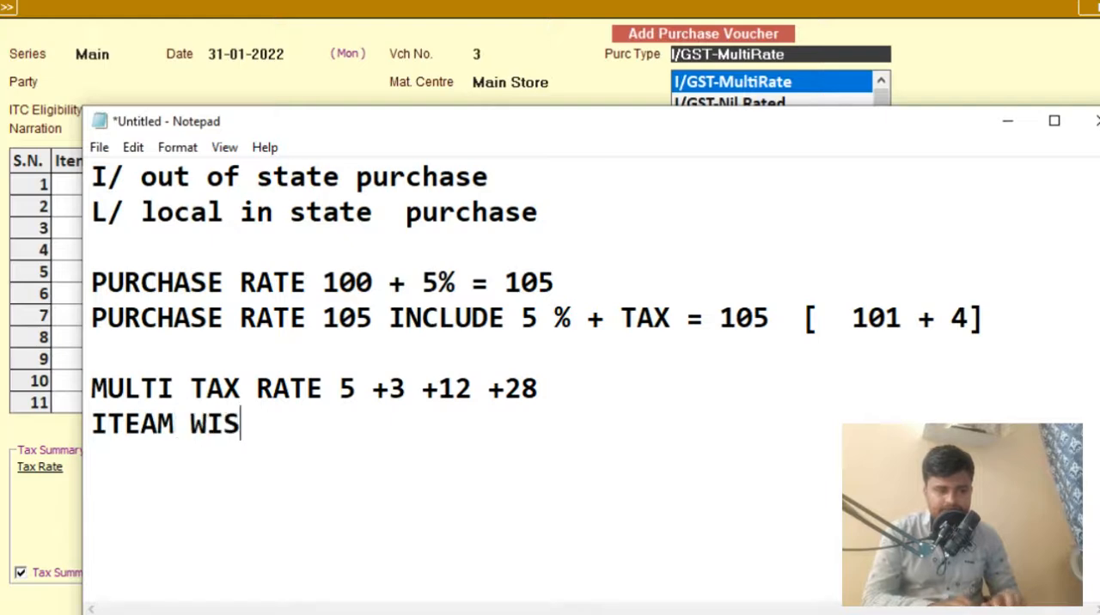
{"action": "type", "text": "E"}
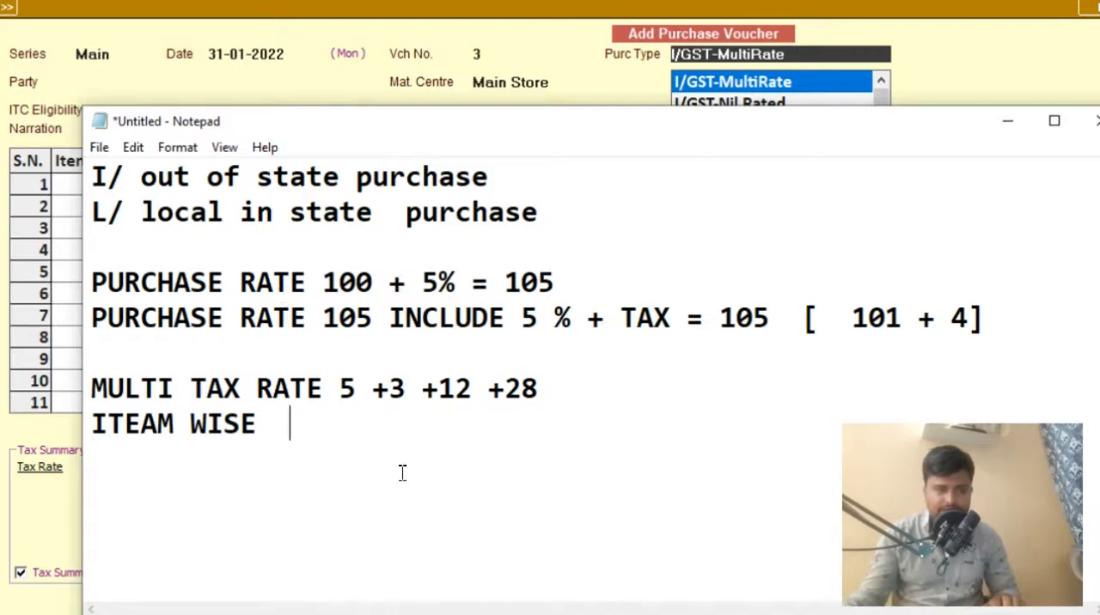
{"action": "type", "text": "100+ 5 "}
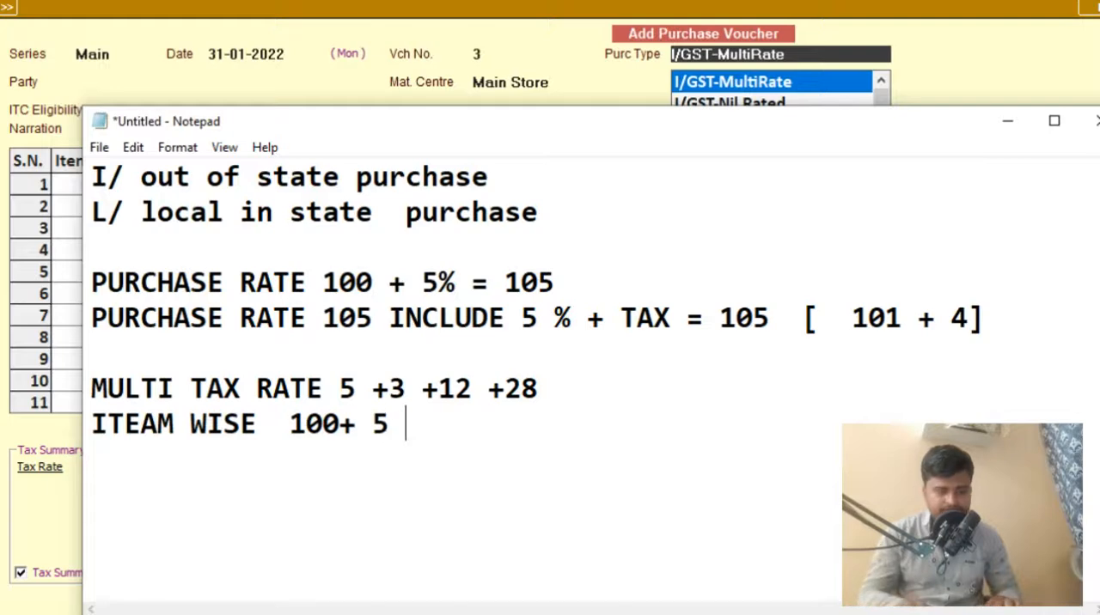
{"action": "type", "text": "% "}
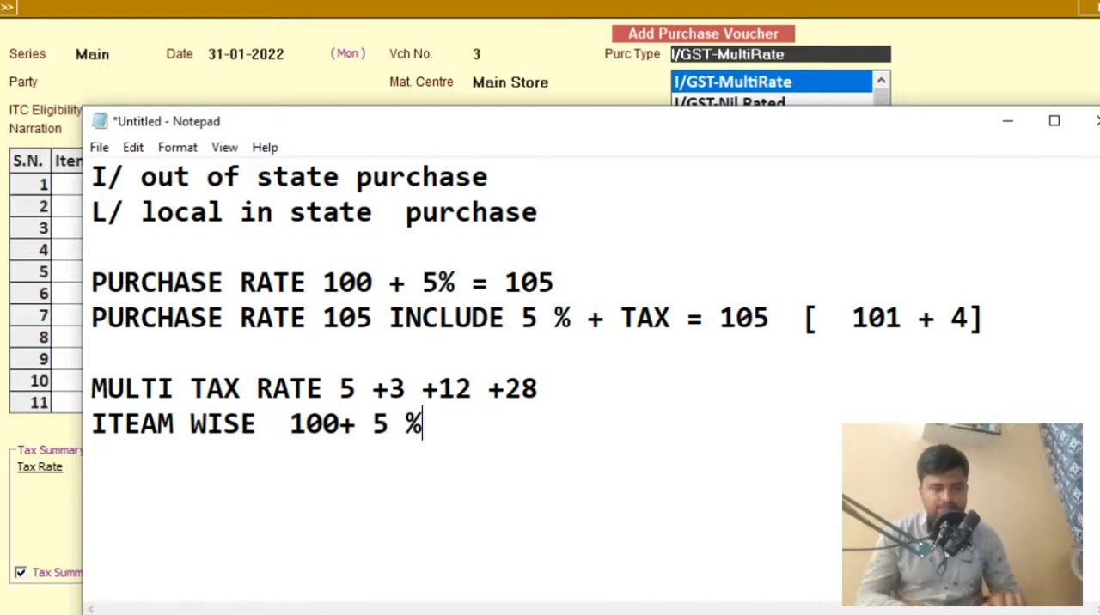
{"action": "type", "text": "IN"}
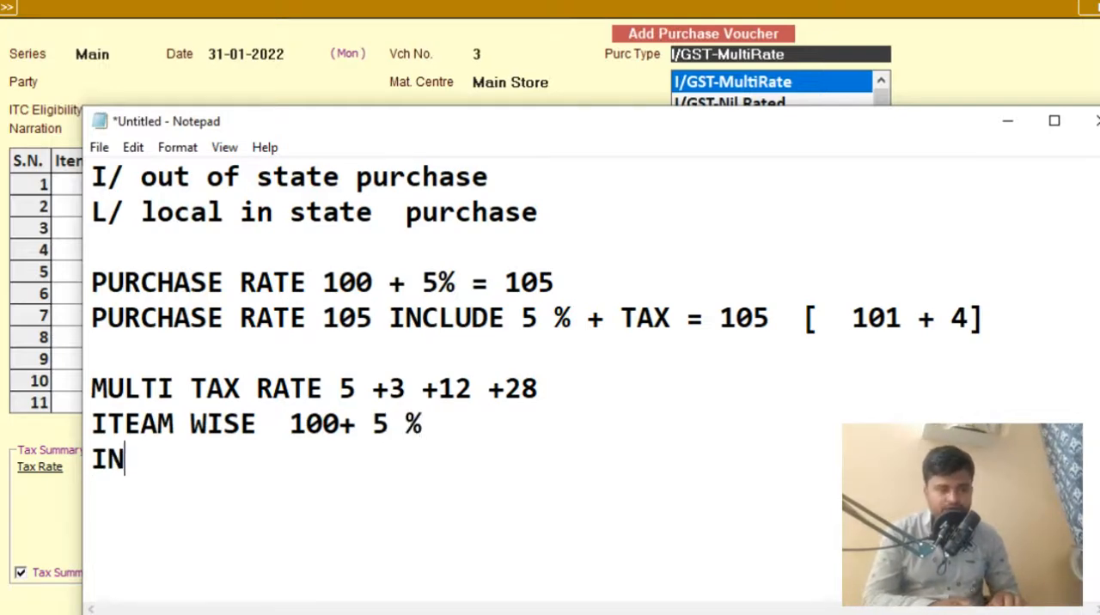
{"action": "type", "text": "CLUDE    105 ["}
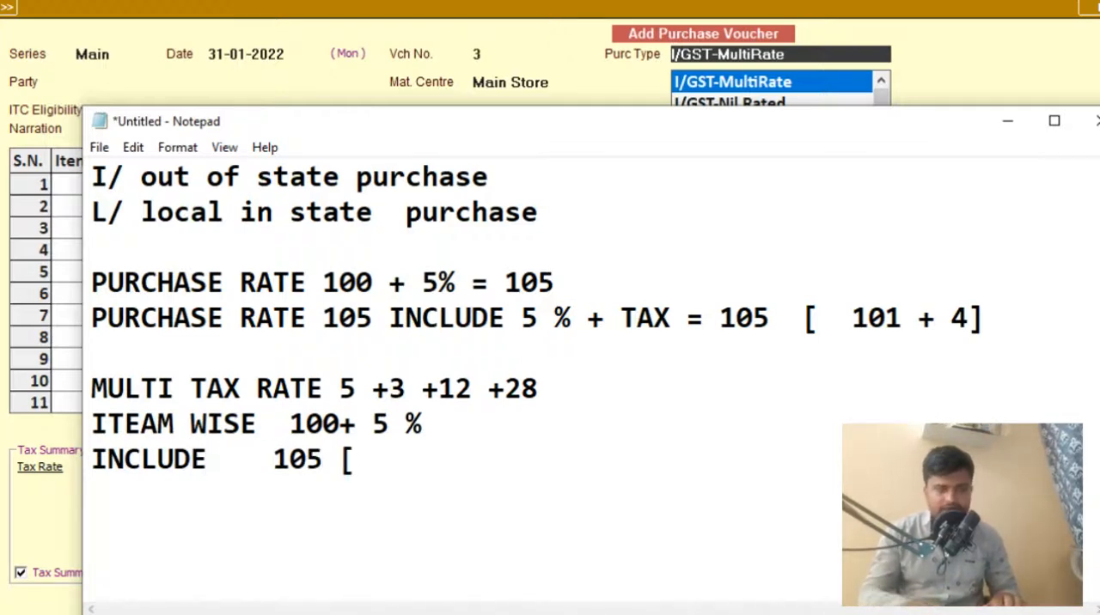
- Add a line below the item-wise note reading "INCLUDE 105 [ TAXABALE VALUE + TAX ]"
{"action": "type", "text": "TAXABALE "}
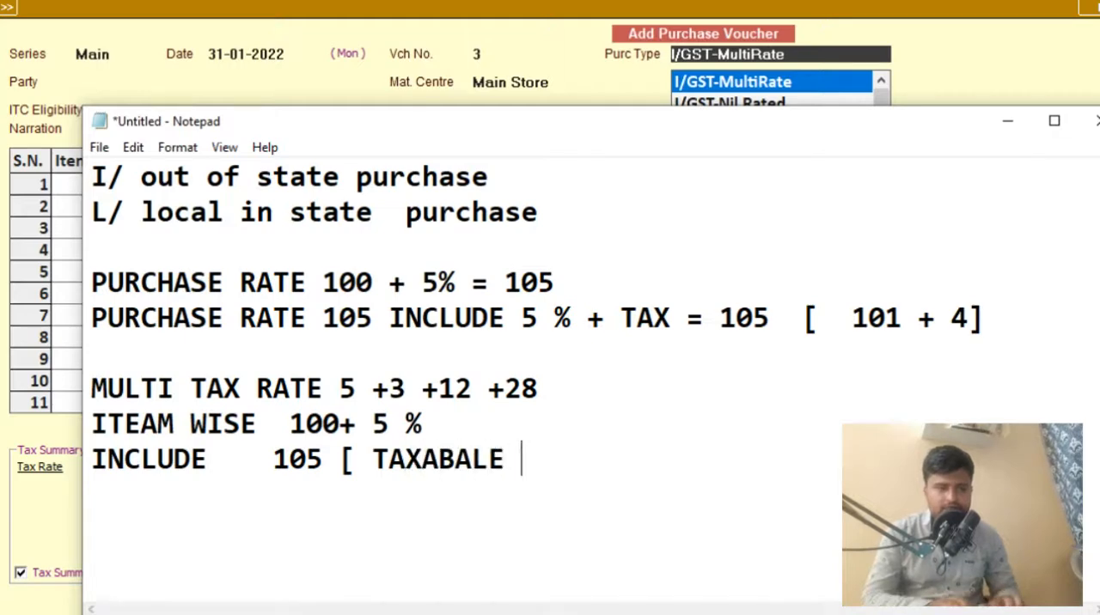
{"action": "type", "text": "VALUE +"}
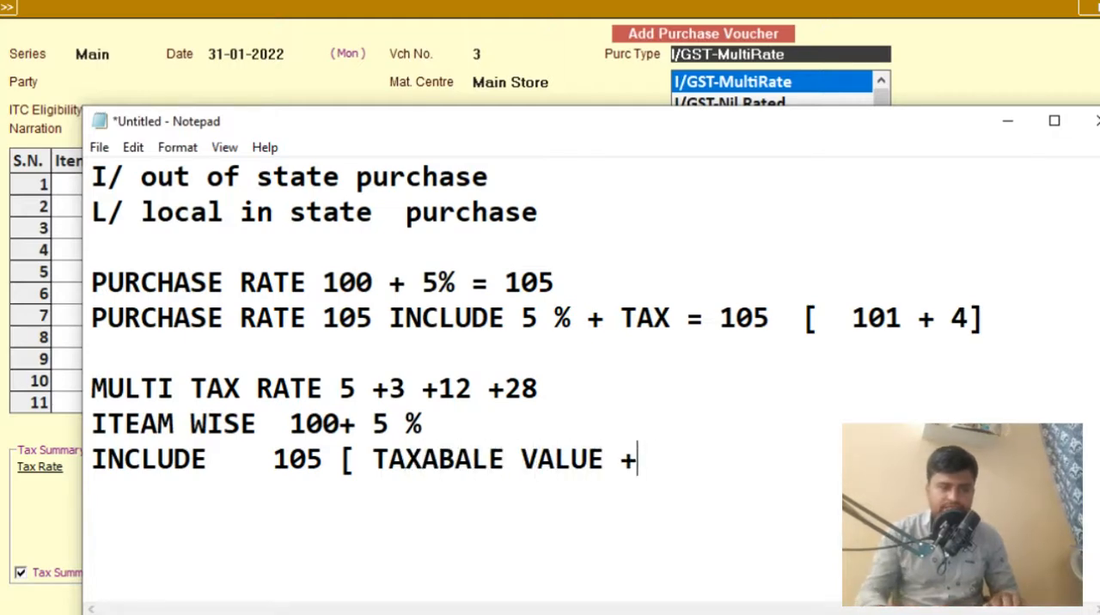
{"action": "type", "text": " TAAX"}
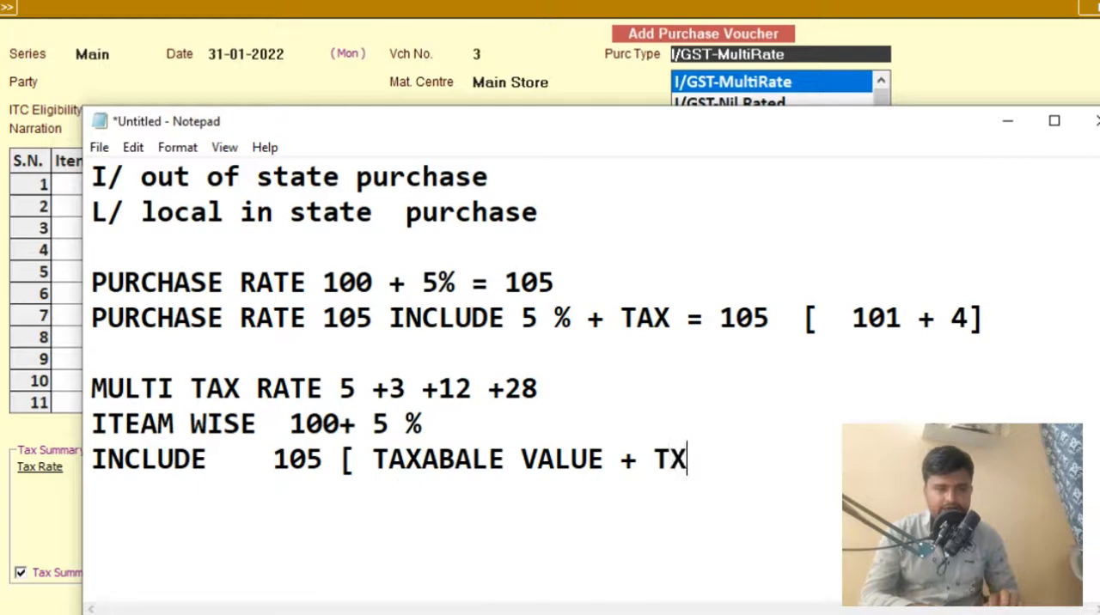
{"action": "type", "text": " ]"}
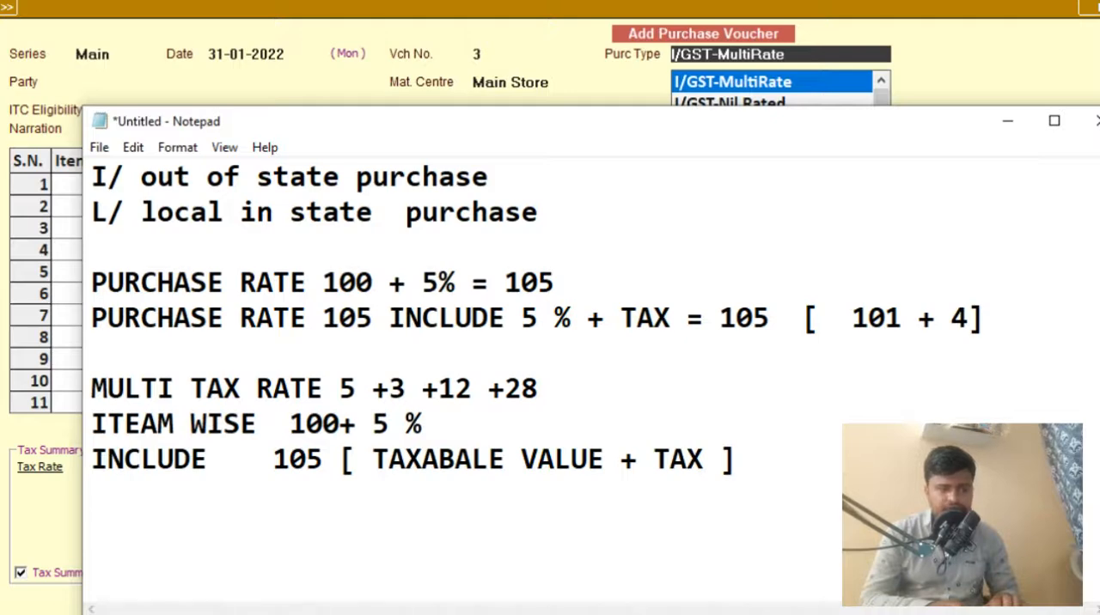
{"action": "type", "text": "SINGLE"}
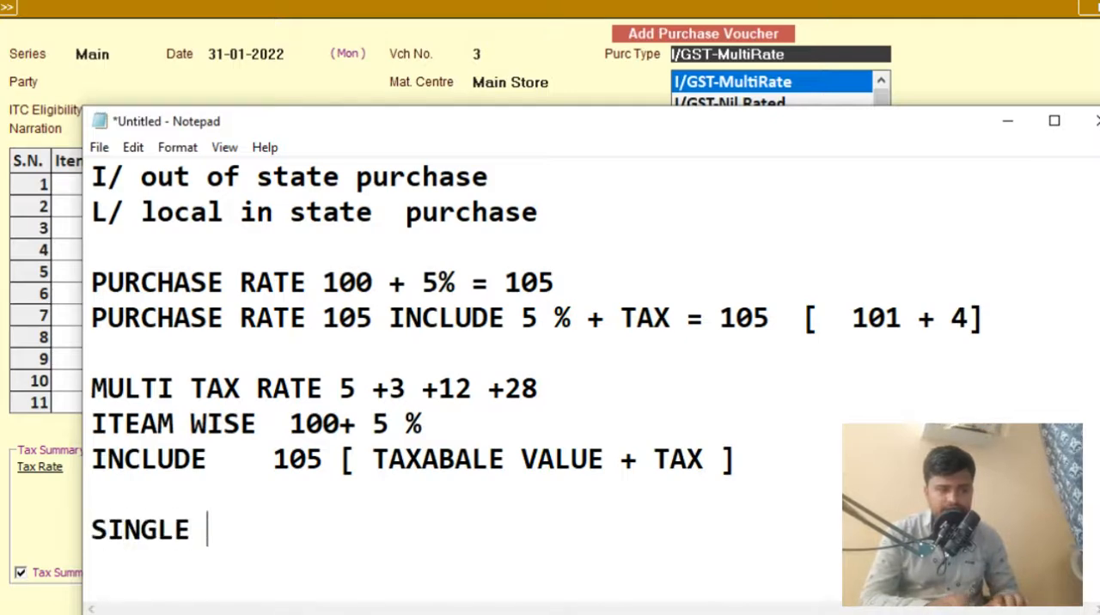
{"action": "type", "text": " TAX  5"}
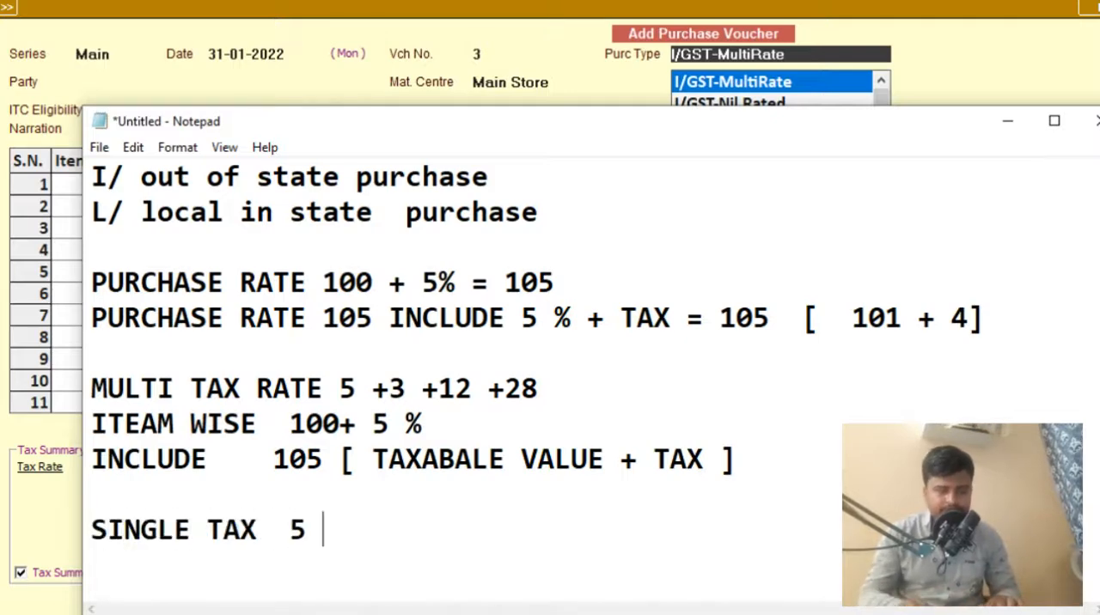
{"action": "type", "text": " % "}
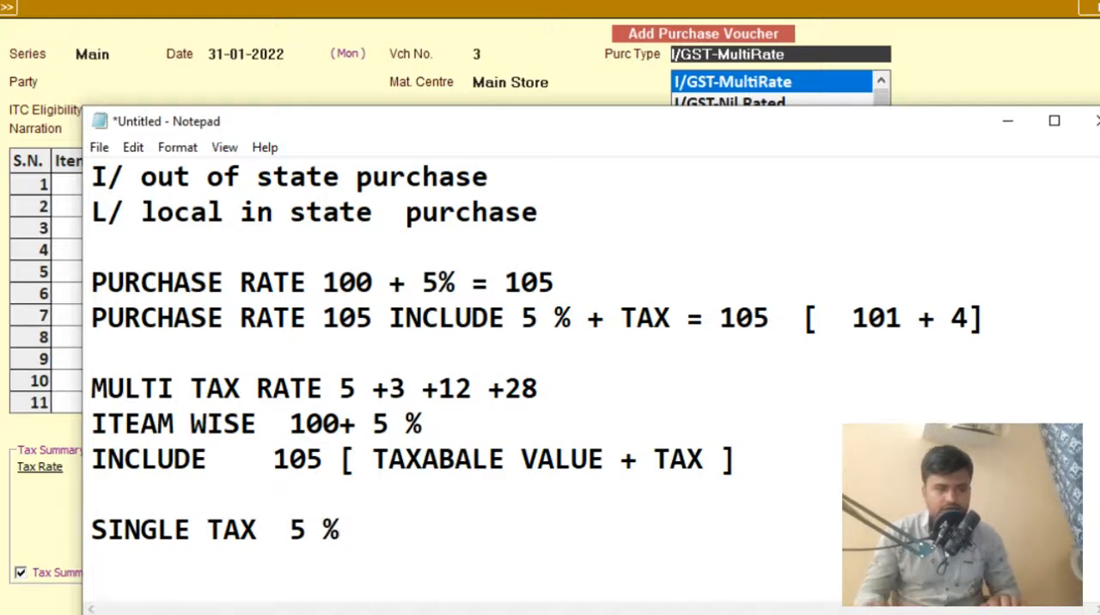
{"action": "type", "text": "28 % "}
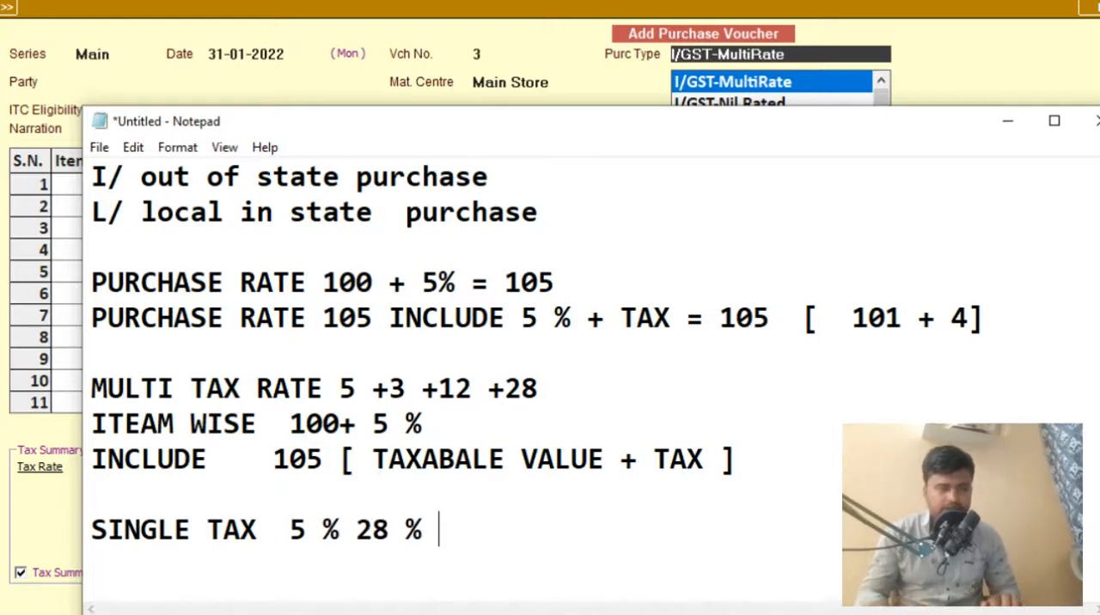
{"action": "type", "text": "18 %"}
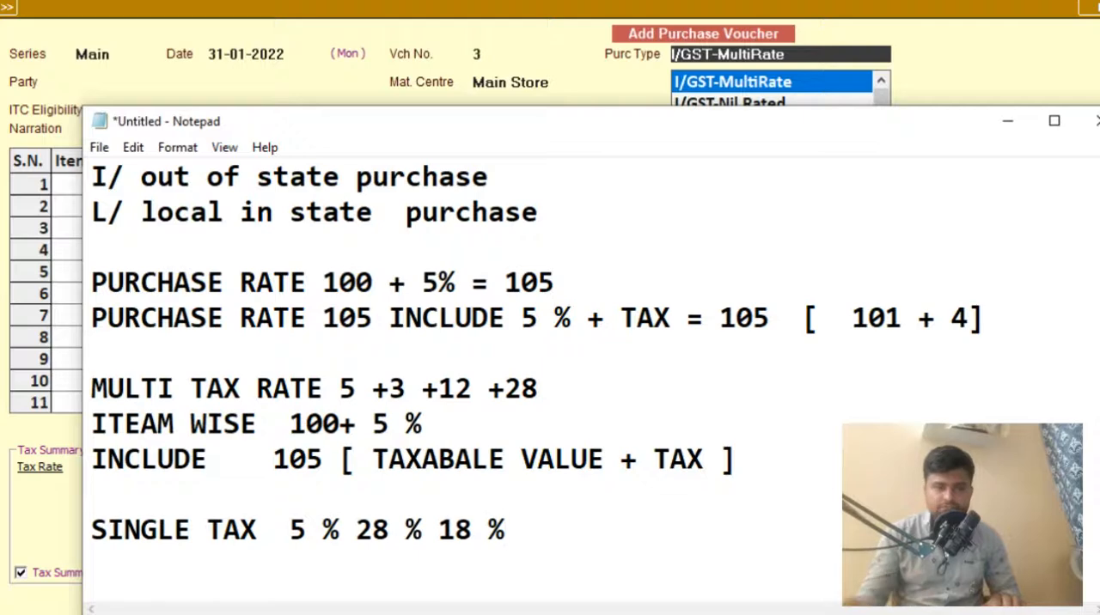
- Return to the Busy purchase voucher and filter the purchase types by "MUL" to compare the interstate and local multi-rate options
{"action": "left_click", "coordinate": [1004, 120]}
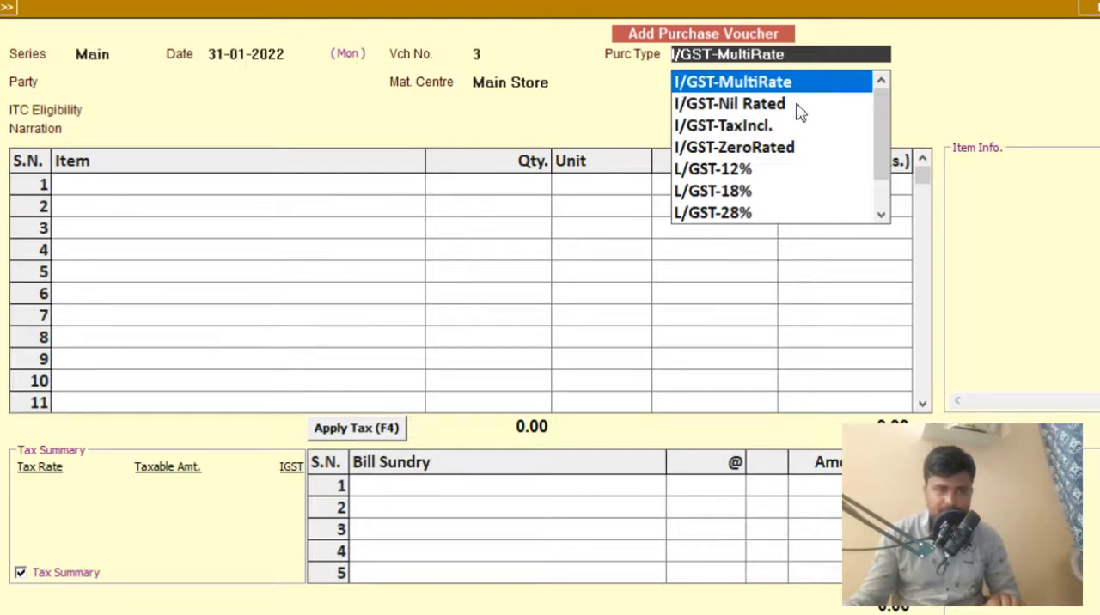
{"action": "left_click_drag", "start_coordinate": [877, 108], "coordinate": [874, 129]}
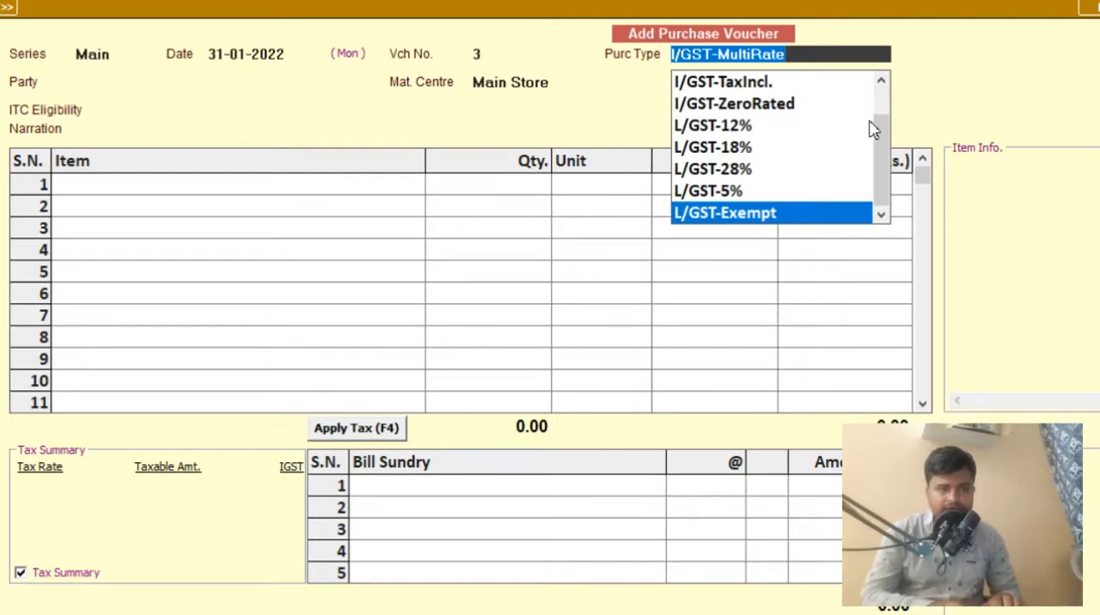
{"action": "key", "text": "BackSpace"}
{"action": "type", "text": "MUL"}
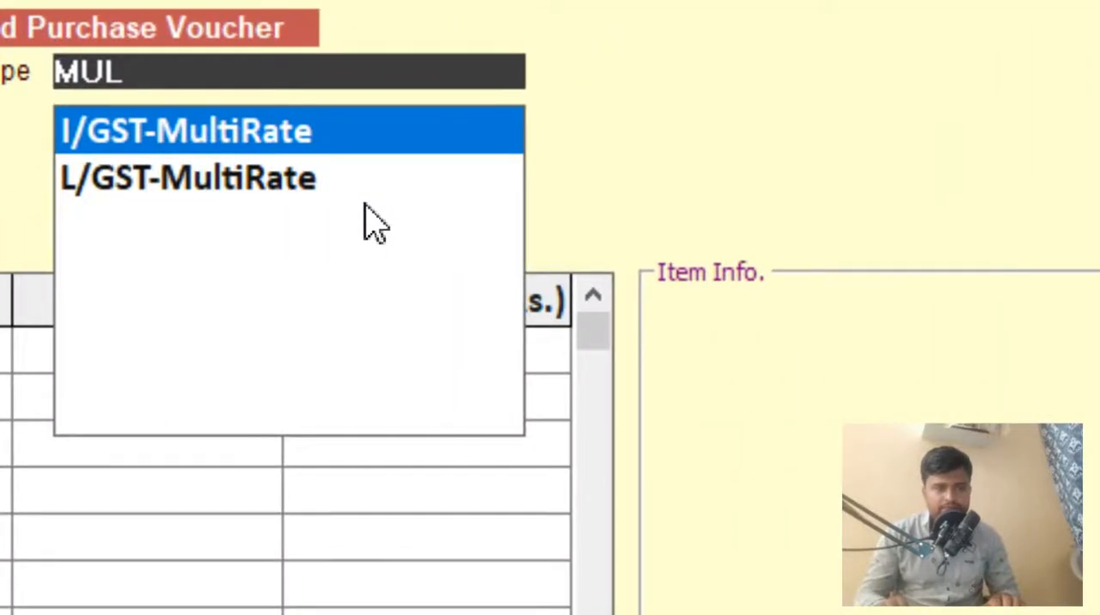
{"action": "left_click", "coordinate": [337, 135]}
{"action": "left_click", "coordinate": [340, 76]}
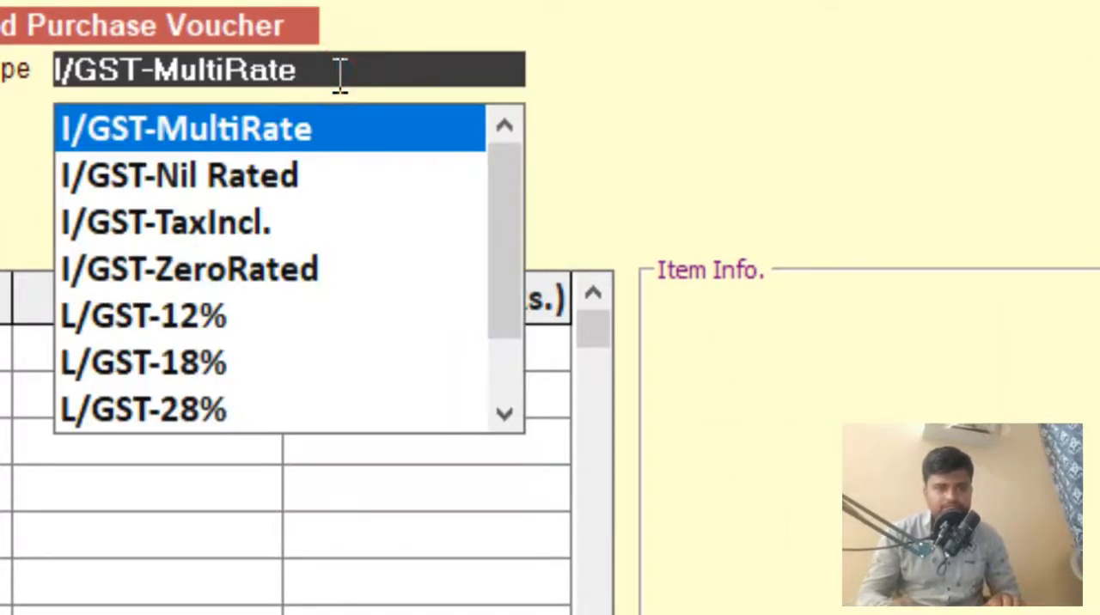
{"action": "type", "text": "MU"}
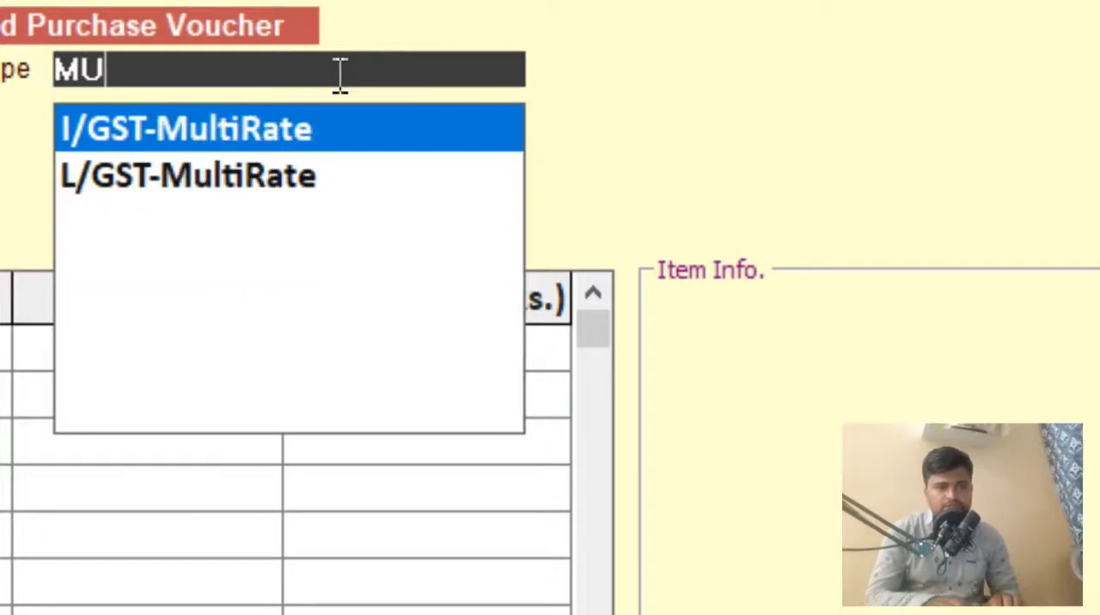
{"action": "key", "text": "Down"}
{"action": "key", "text": "Up"}
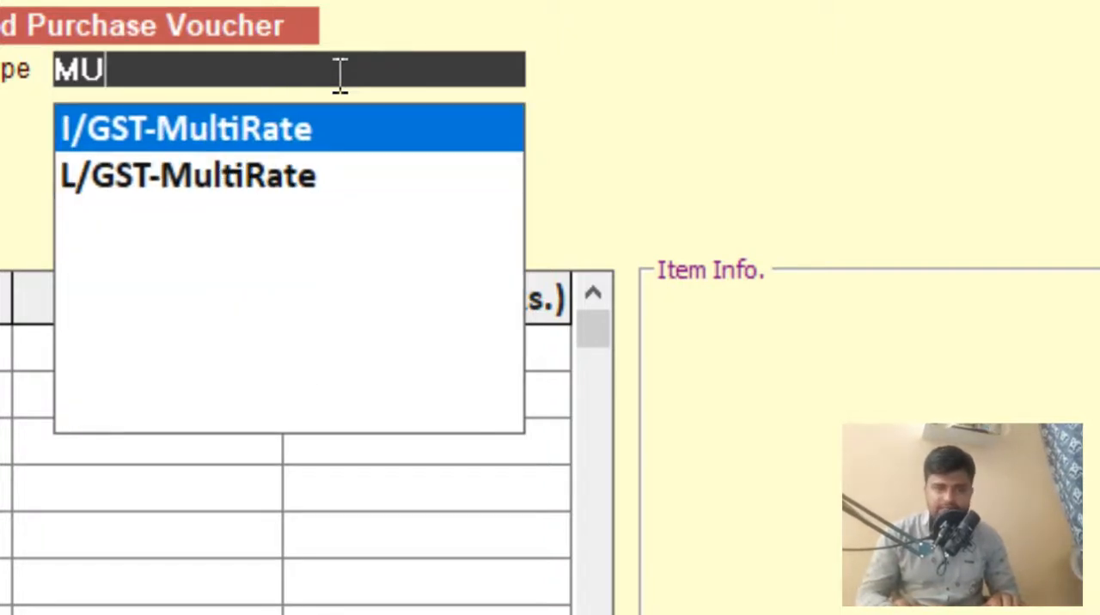
{"action": "key", "text": "Down"}
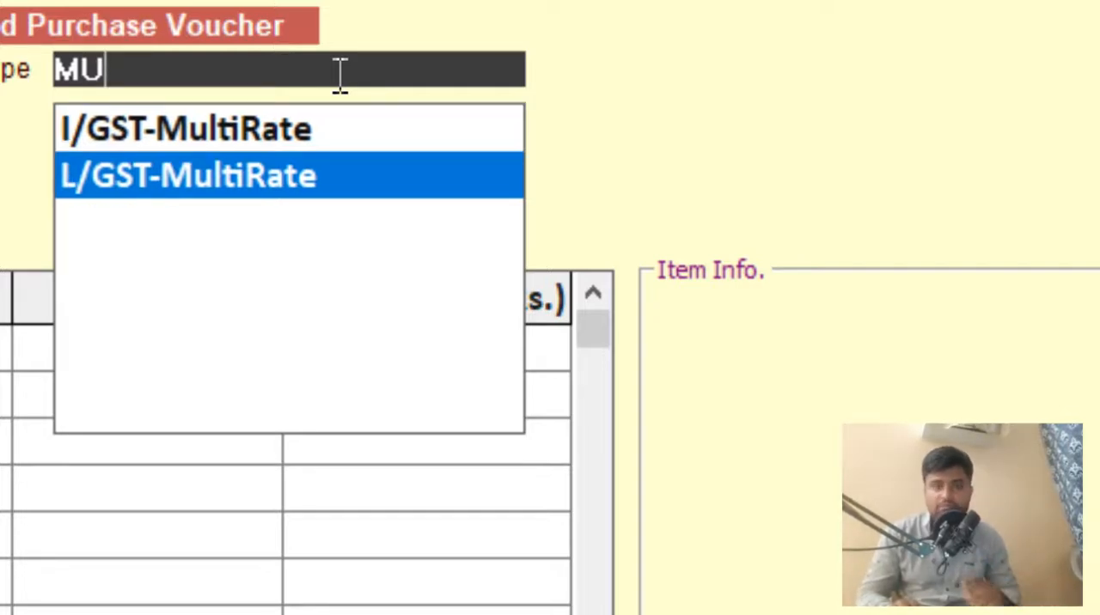
{"action": "key", "text": "Up"}
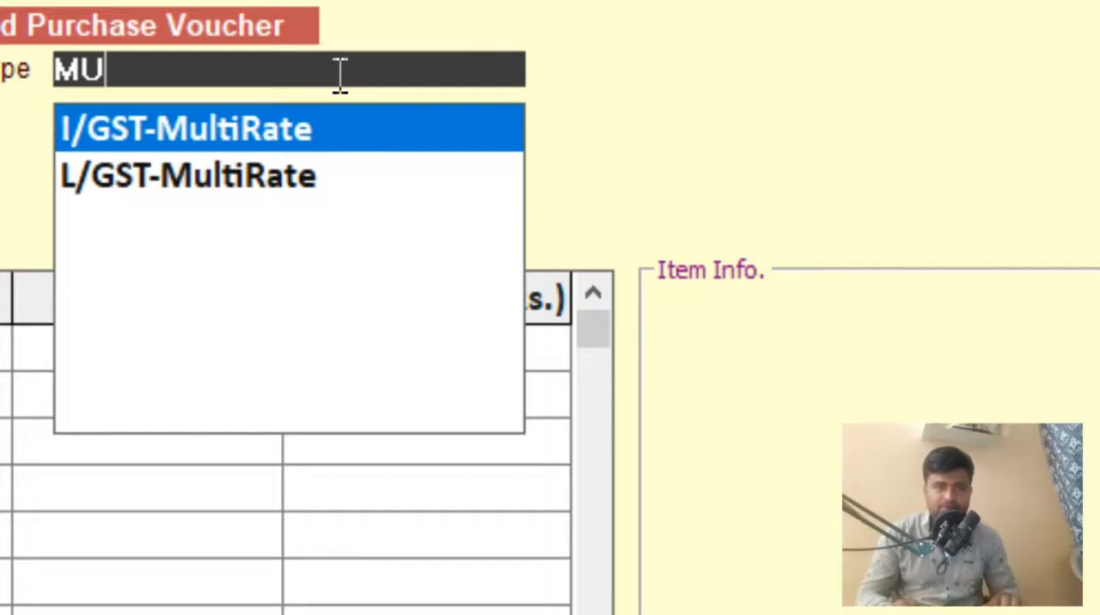
- Filter the purchase types by "ITE" to compare the item-wise options, and check them against the item-wise line in the Notepad notes
{"action": "key", "text": "BackSpace"}
{"action": "key", "text": "BackSpace"}
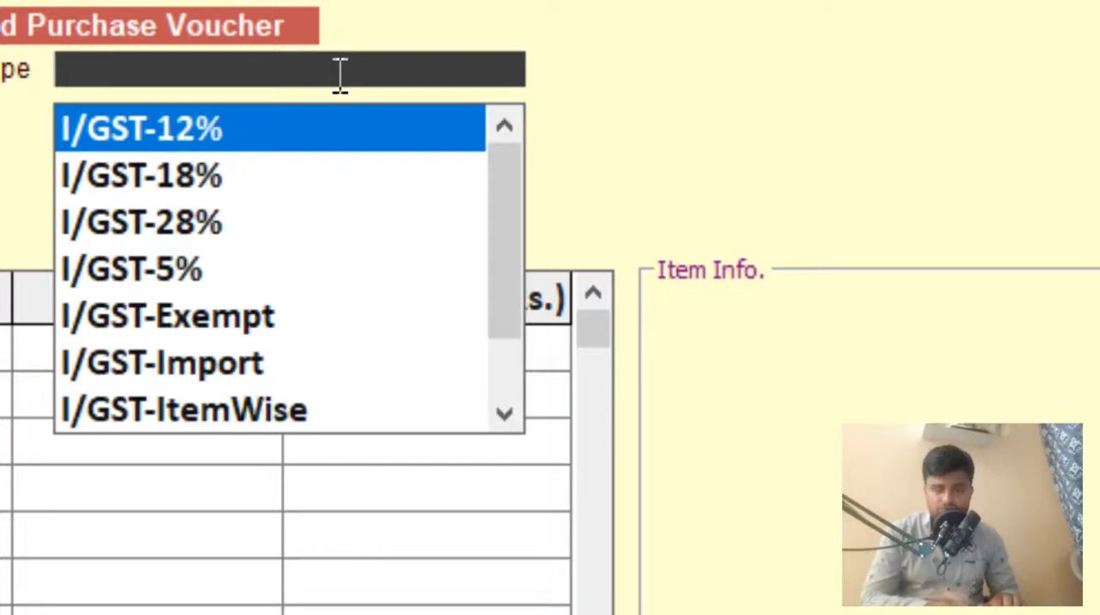
{"action": "type", "text": "ITE"}
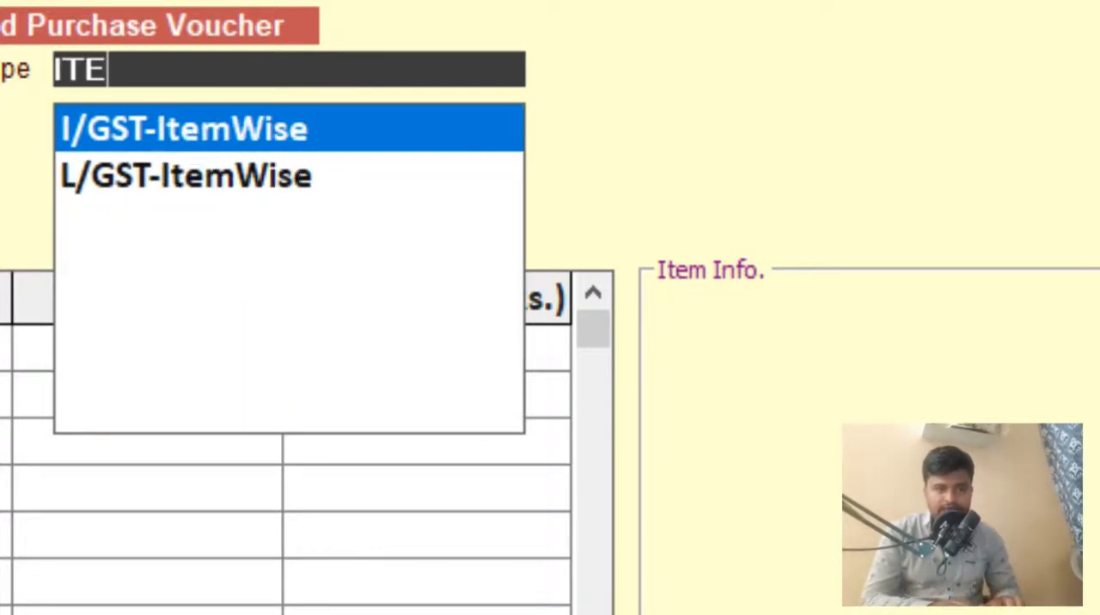
{"action": "key", "text": "Down"}
{"action": "key", "text": "Up"}
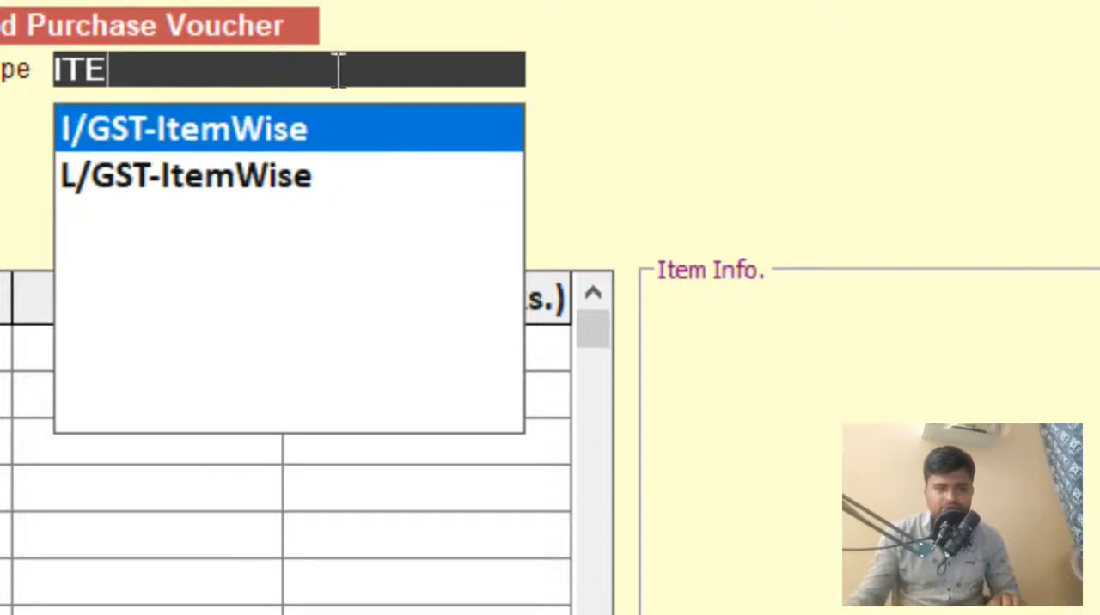
{"action": "key", "text": "alt+Tab"}
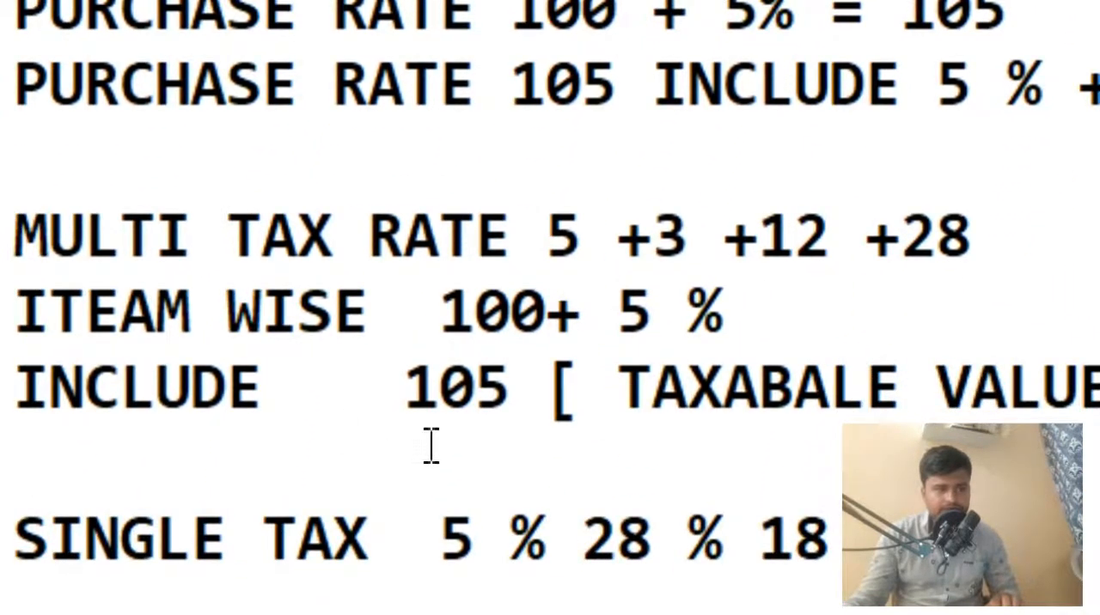
{"action": "left_click", "coordinate": [548, 314]}
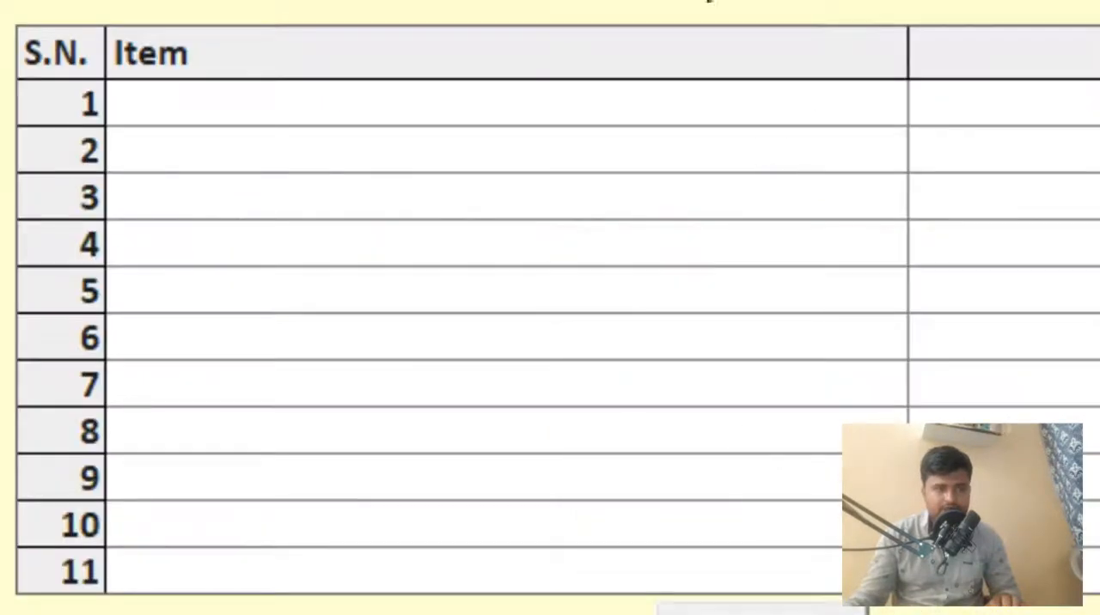
{"action": "type", "text": "ITE"}
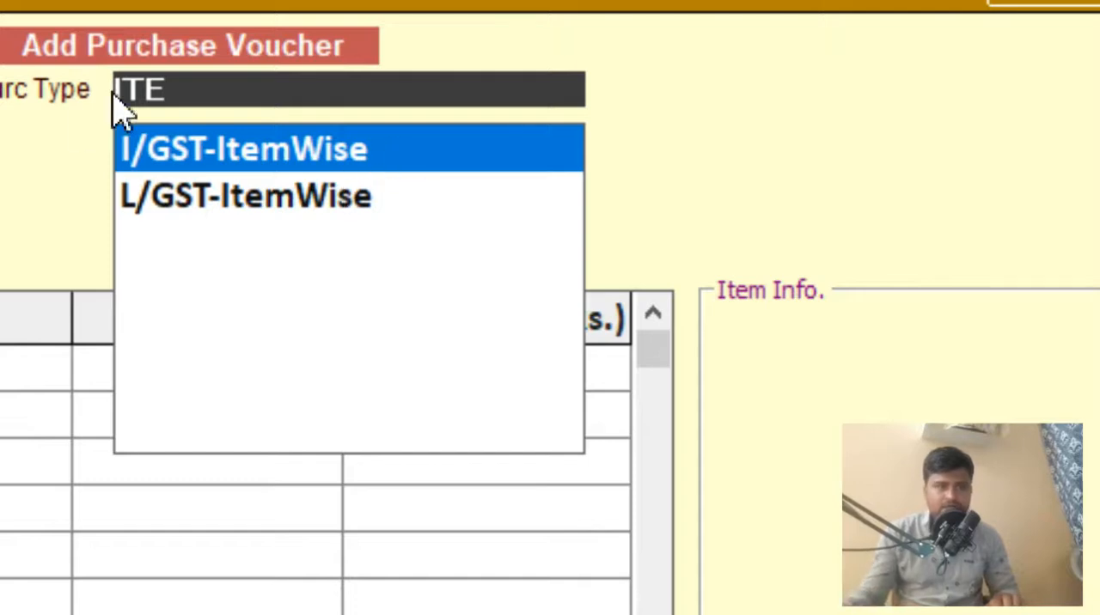
- Filter the purchase types by "INCL" for the tax-inclusive options and compare them with the item-wise and include lines in Notepad
{"action": "left_click_drag", "start_coordinate": [300, 80], "coordinate": [20, 92]}
{"action": "key", "text": "BackSpace"}
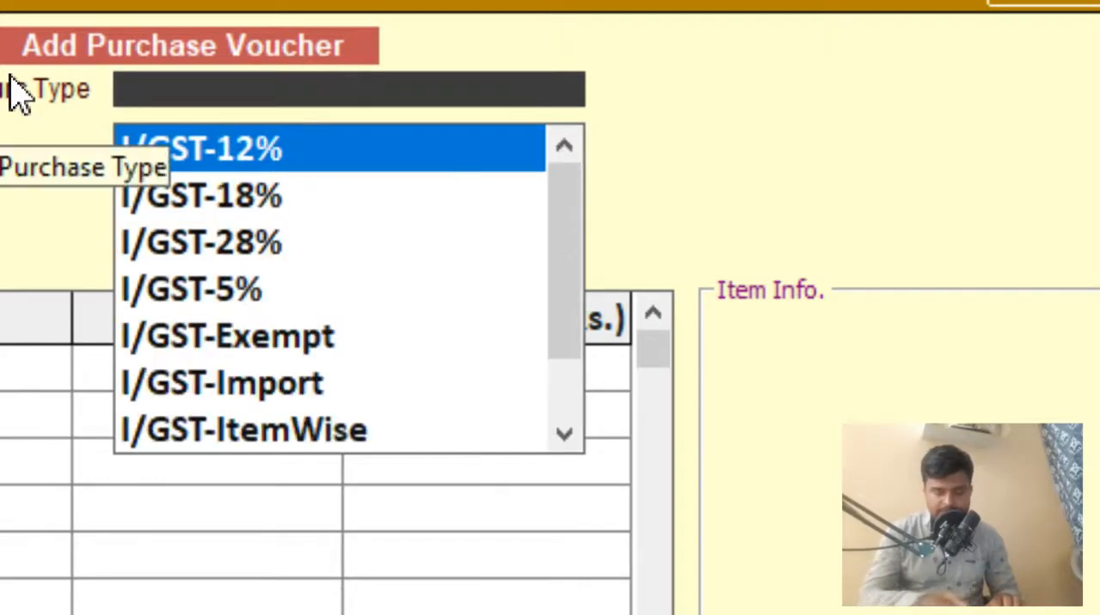
{"action": "type", "text": "INCLUDE    105 [ TAXABALE VALU"}
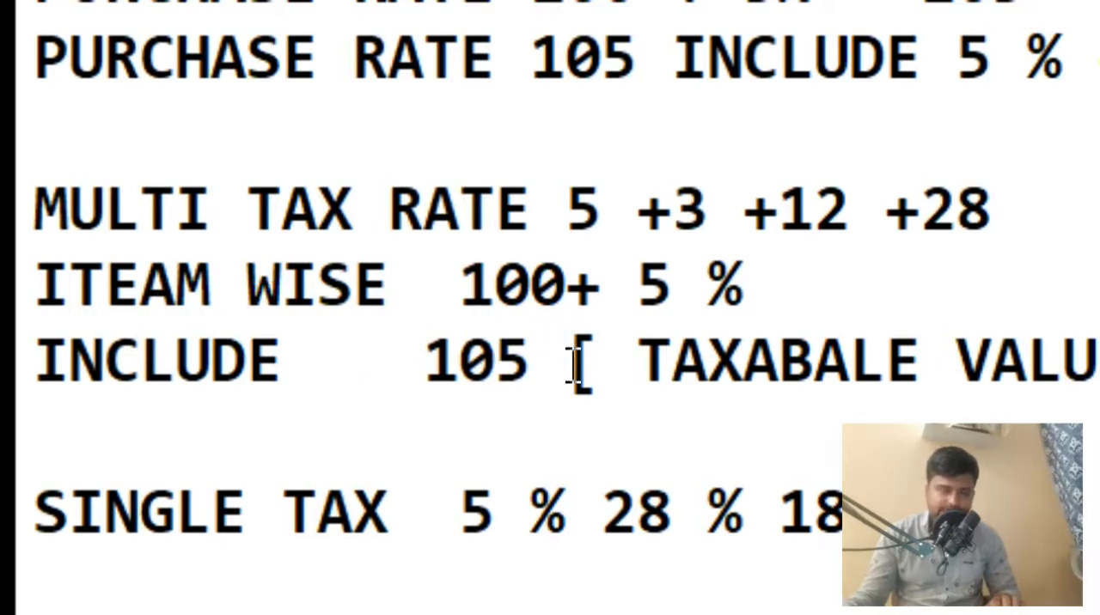
{"action": "left_click_drag", "start_coordinate": [567, 290], "coordinate": [481, 292]}
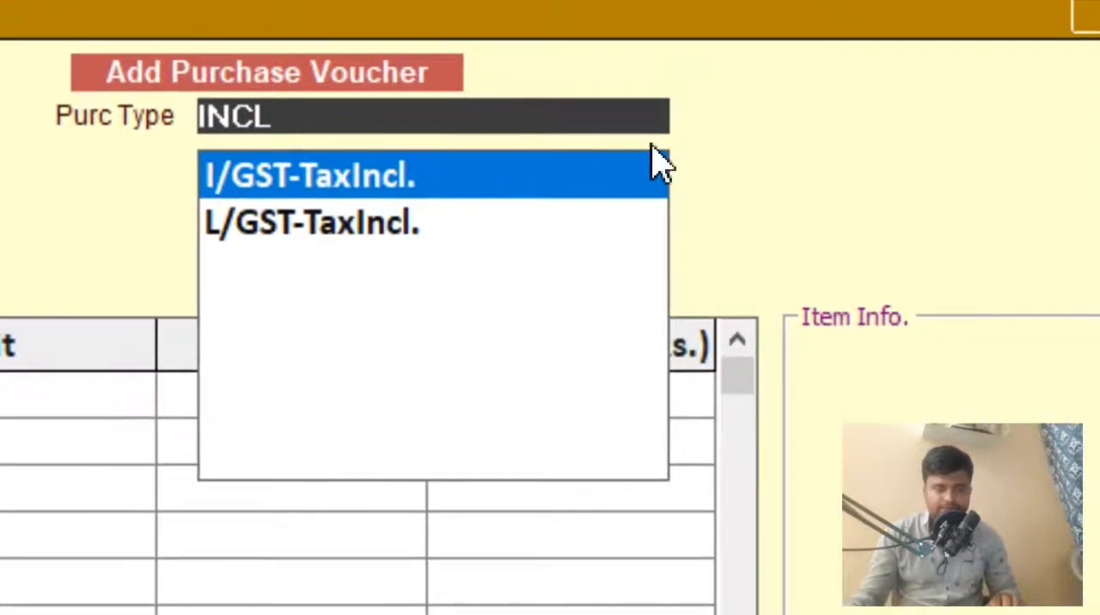
- Filter the voucher's purchase types by "5", "12" and "28" in turn to view the single-rate GST options
{"action": "key", "text": "ctrl+a"}
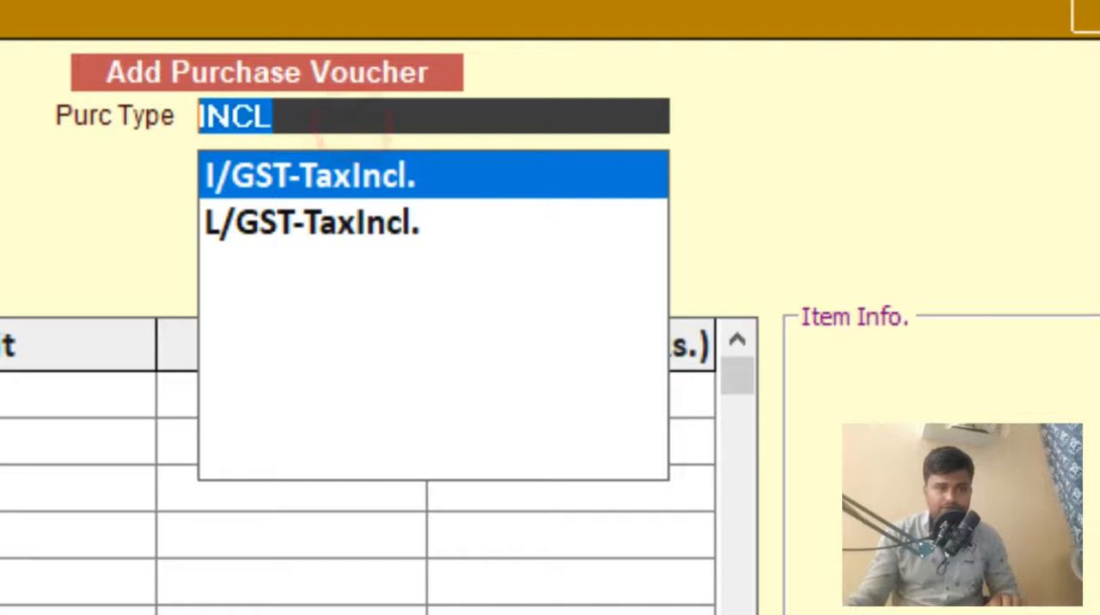
{"action": "key", "text": "BackSpace"}
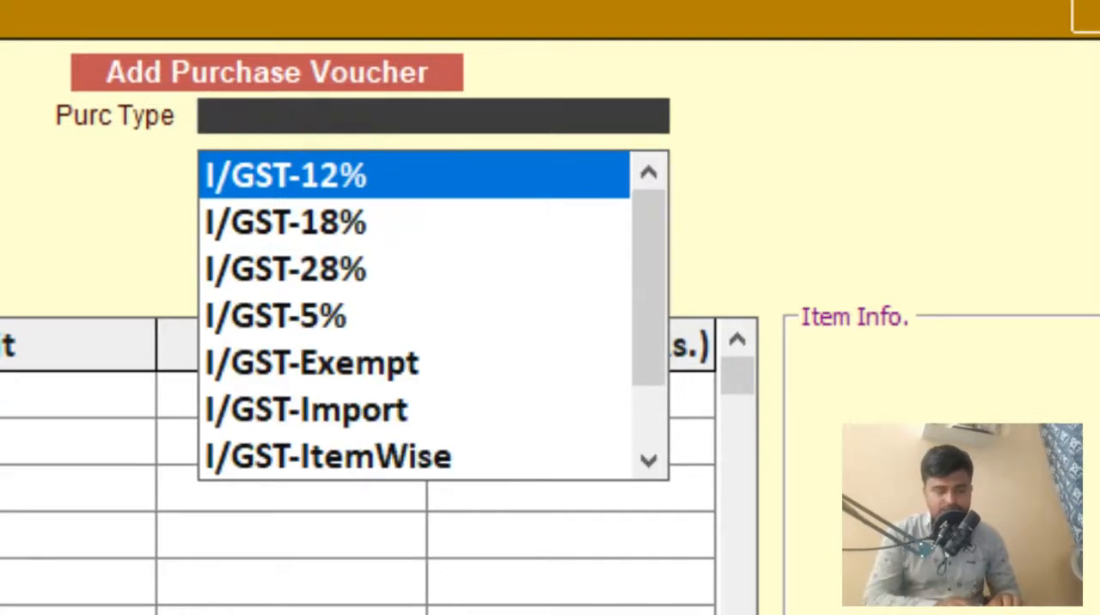
{"action": "type", "text": "5"}
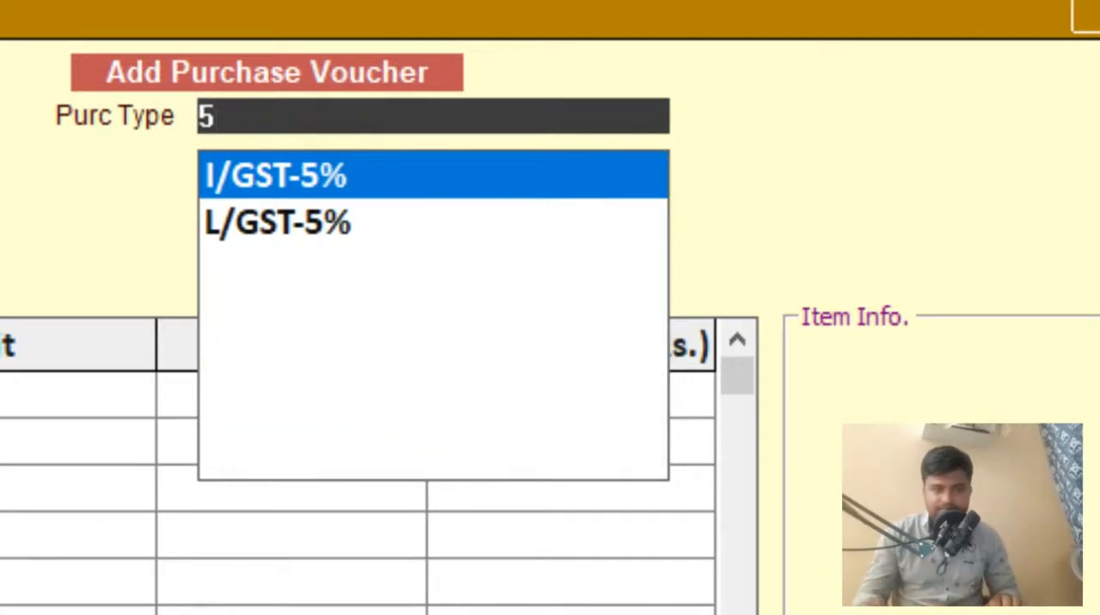
{"action": "key", "text": "BackSpace"}
{"action": "type", "text": "12"}
{"action": "key", "text": "BackSpace"}
{"action": "key", "text": "BackSpace"}
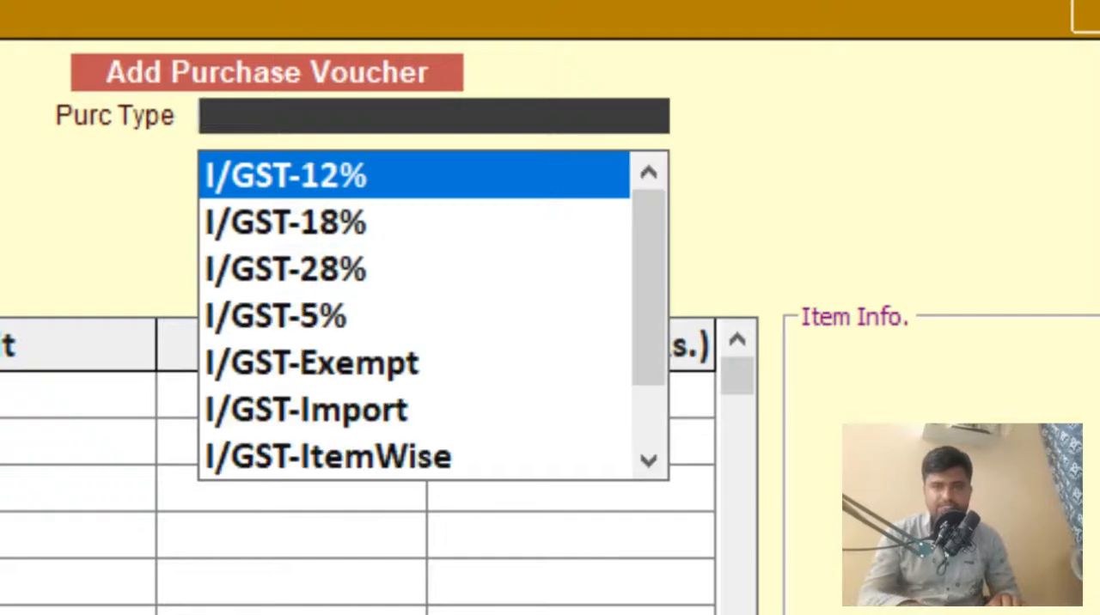
{"action": "type", "text": "28"}
{"action": "key", "text": "BackSpace"}
{"action": "key", "text": "BackSpace"}
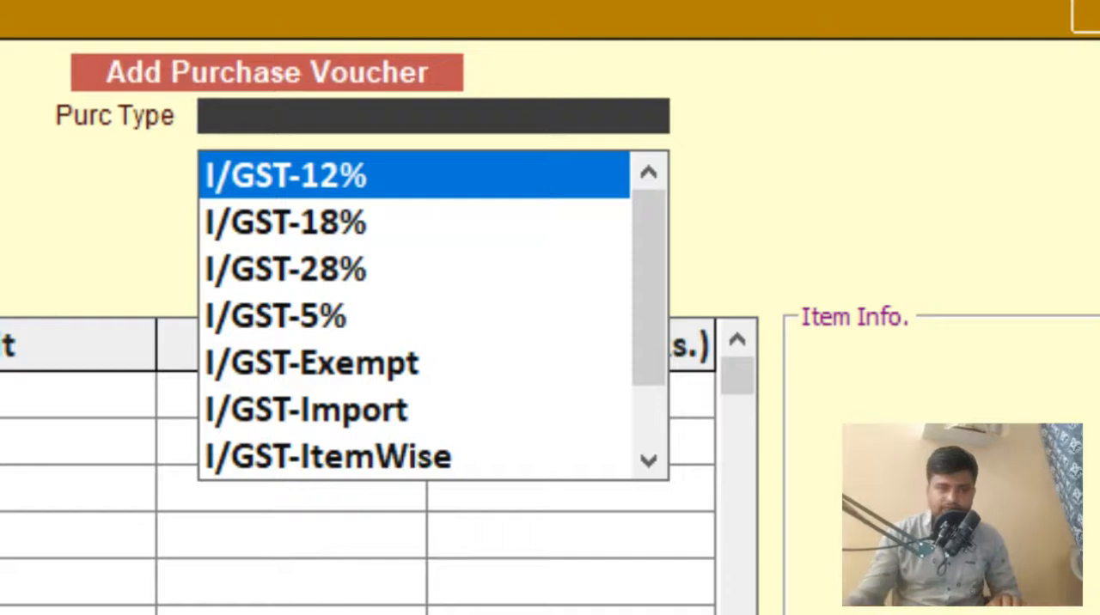
- Set the voucher's purchase type to the local multi-rate option L/GST-MultiRate
{"action": "key", "text": "F1"}
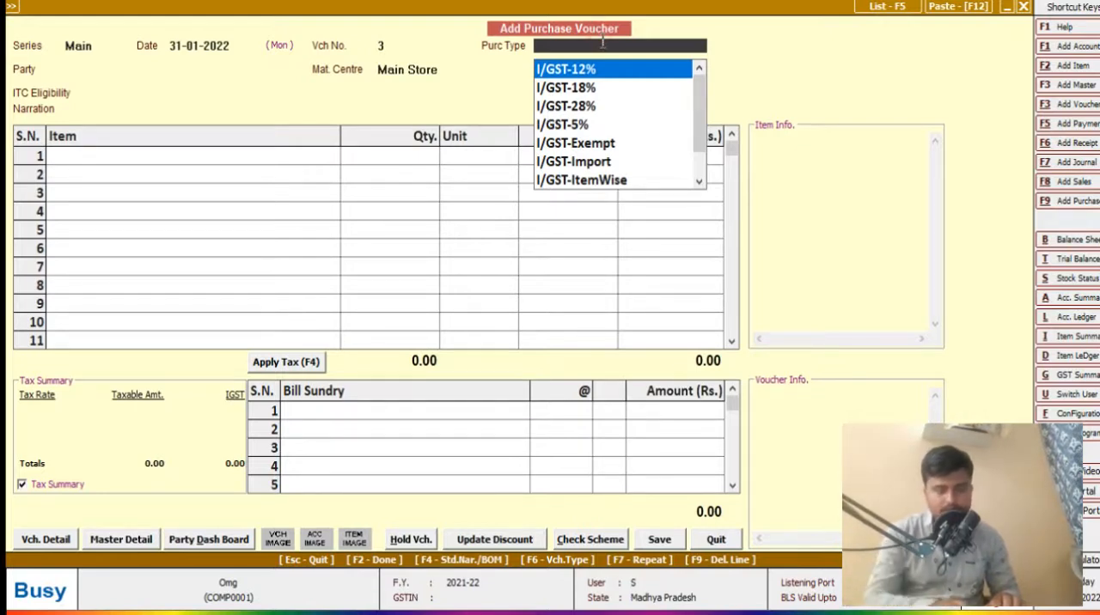
{"action": "type", "text": "MUL"}
{"action": "key", "text": "Down"}
{"action": "key", "text": "Up"}
{"action": "key", "text": "Down"}
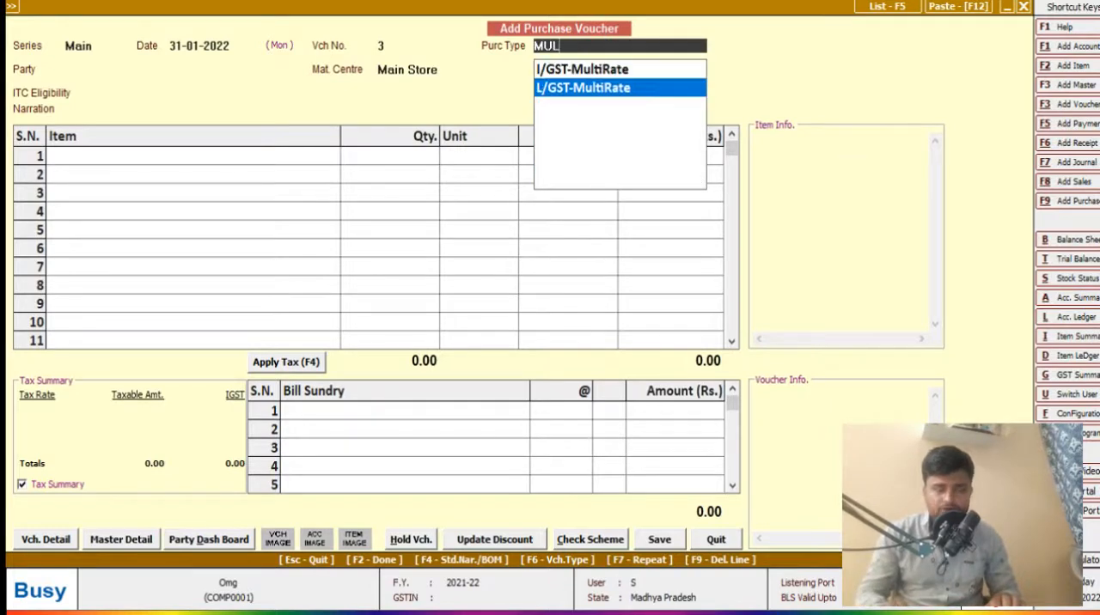
{"action": "key", "text": "Up"}
{"action": "key", "text": "Down"}
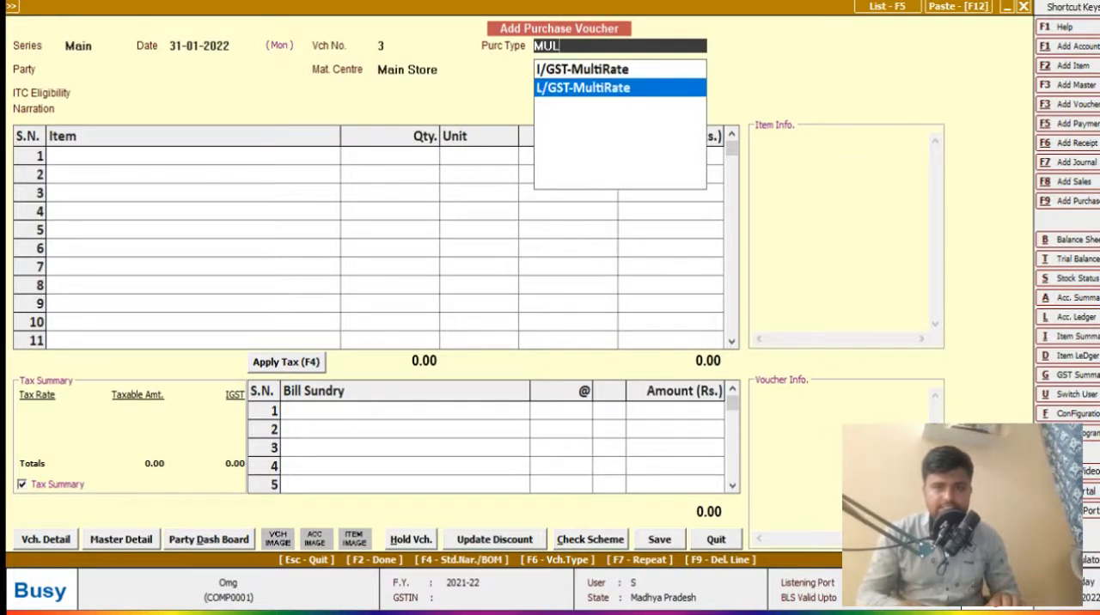
{"action": "key", "text": "Return"}
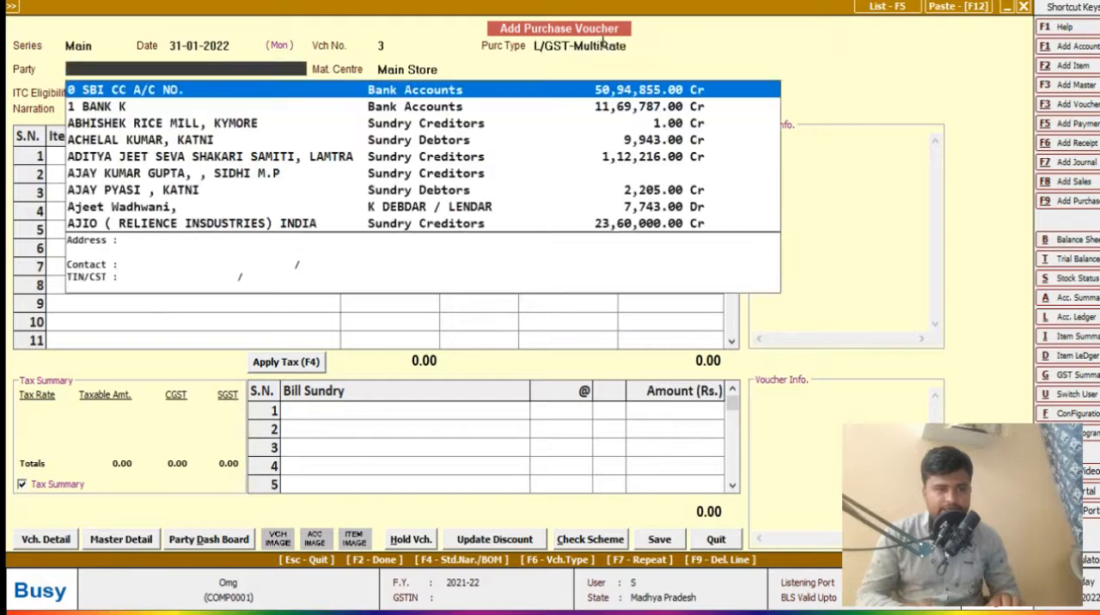
- Search the voucher's party list for "KATNI" and choose the first matching party
{"action": "type", "text": "KATNI"}
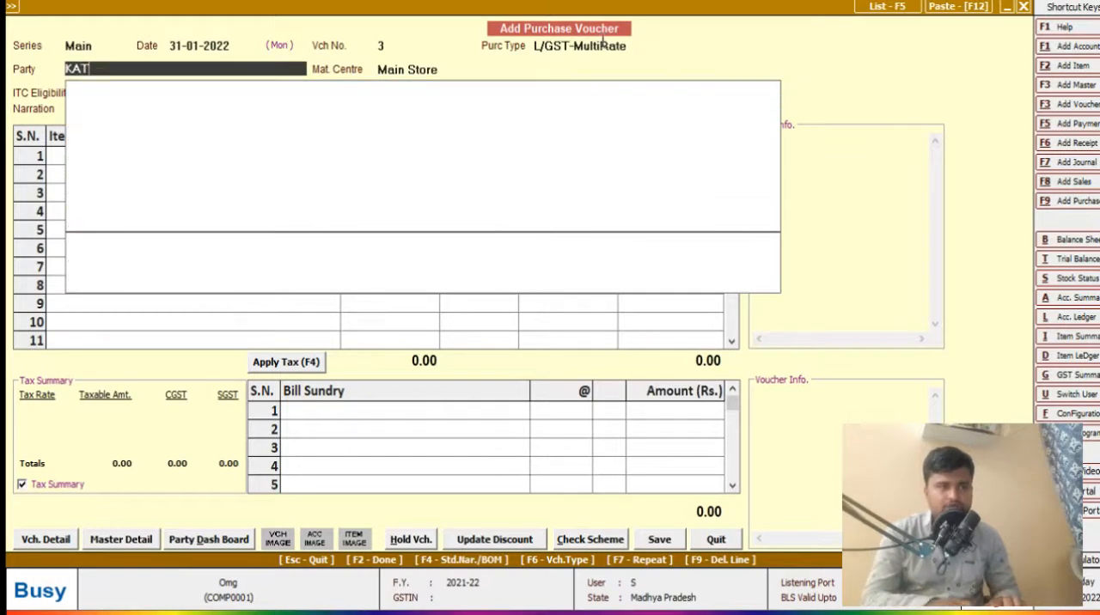
{"action": "key", "text": "Down"}
{"action": "key", "text": "Down"}
{"action": "key", "text": "Down"}
{"action": "key", "text": "Up"}
{"action": "key", "text": "Up"}
{"action": "key", "text": "Up"}
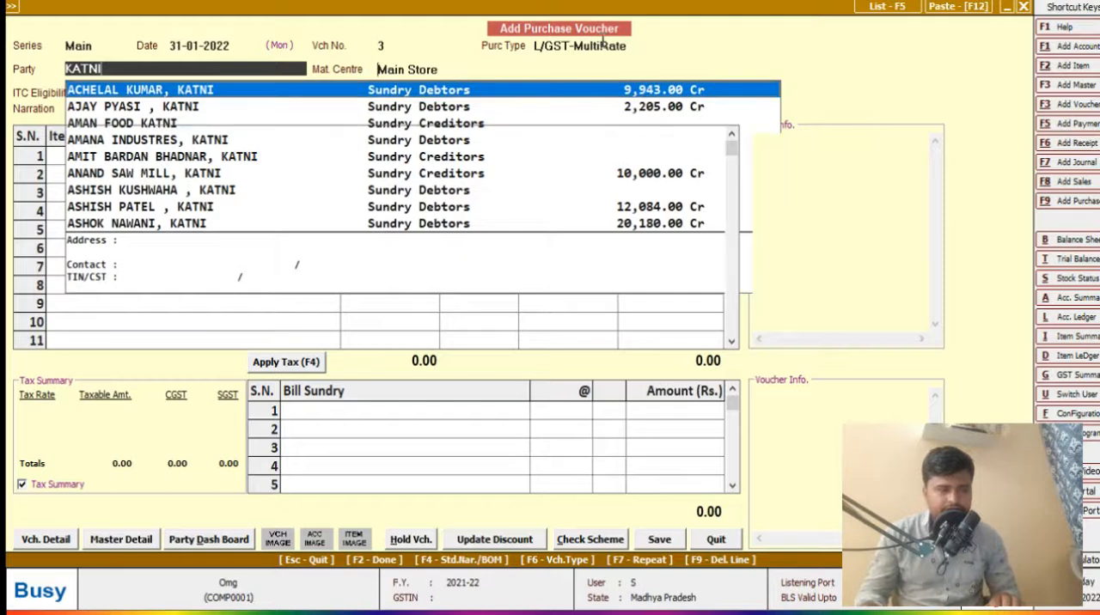
{"action": "key", "text": "Return"}
{"action": "key", "text": "Return"}
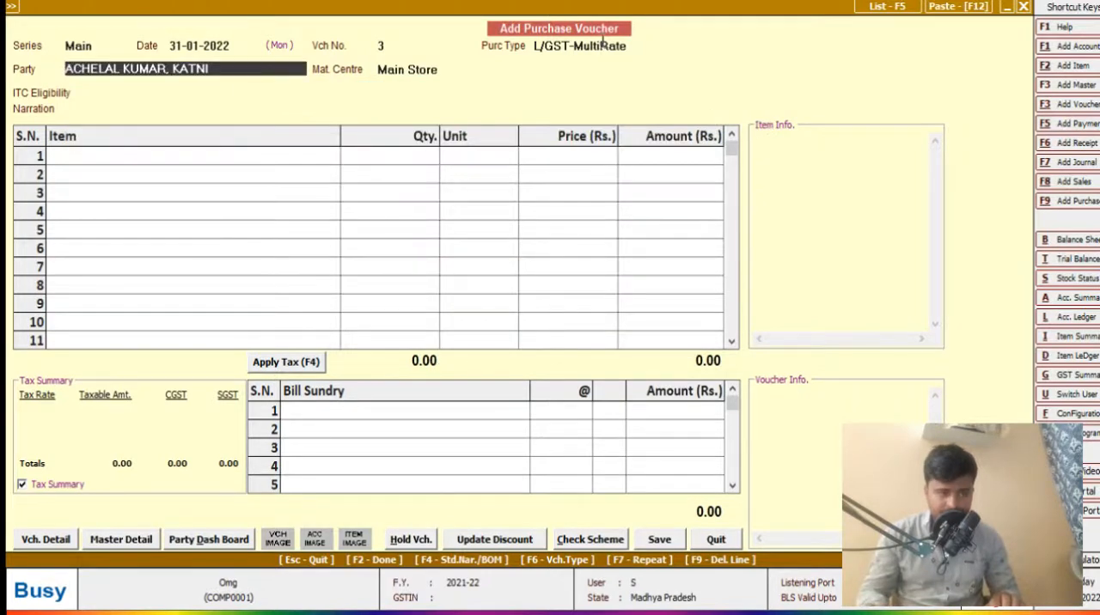
- Set the voucher's party to AMANA INDUSTRES, KATNI and its ITC eligibility to Input Goods/Services
{"action": "type", "text": "KATNI"}
{"action": "key", "text": "Down"}
{"action": "key", "text": "Down"}
{"action": "key", "text": "Down"}
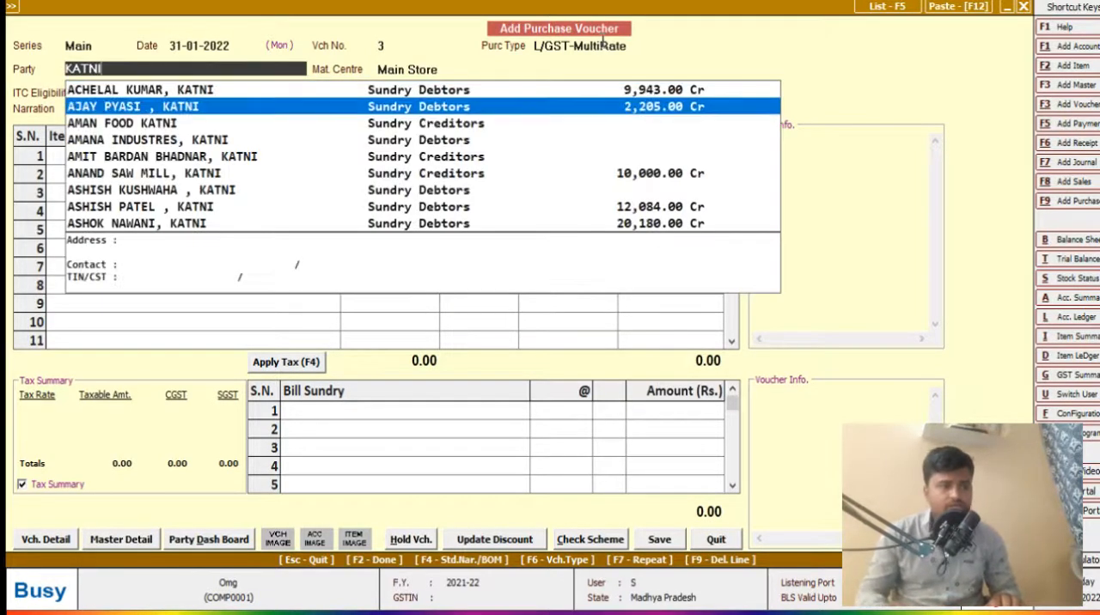
{"action": "key", "text": "Return"}
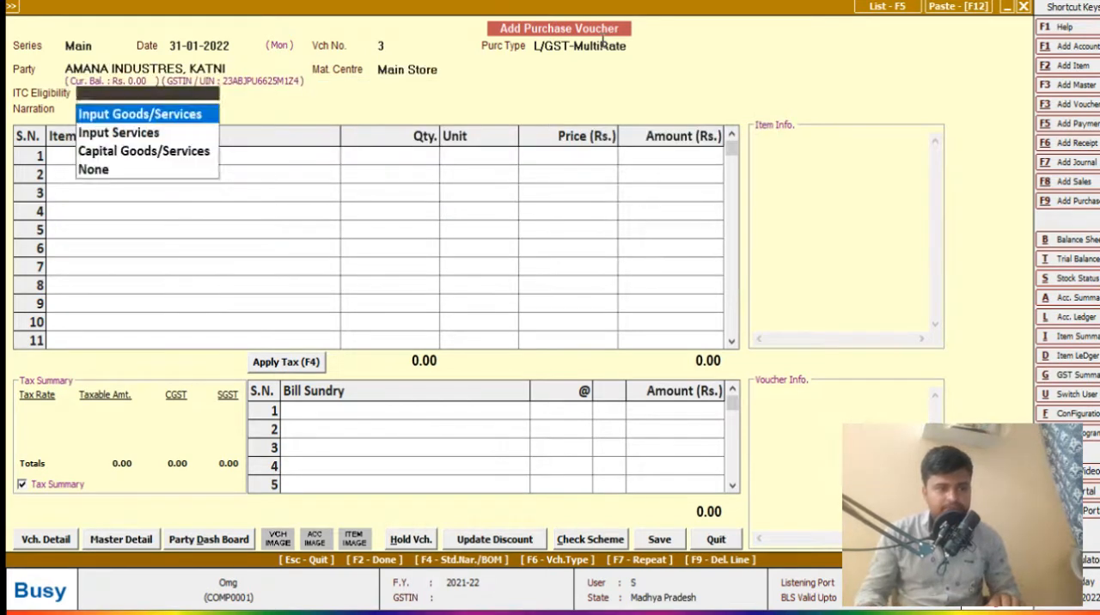
{"action": "key", "text": "Return"}
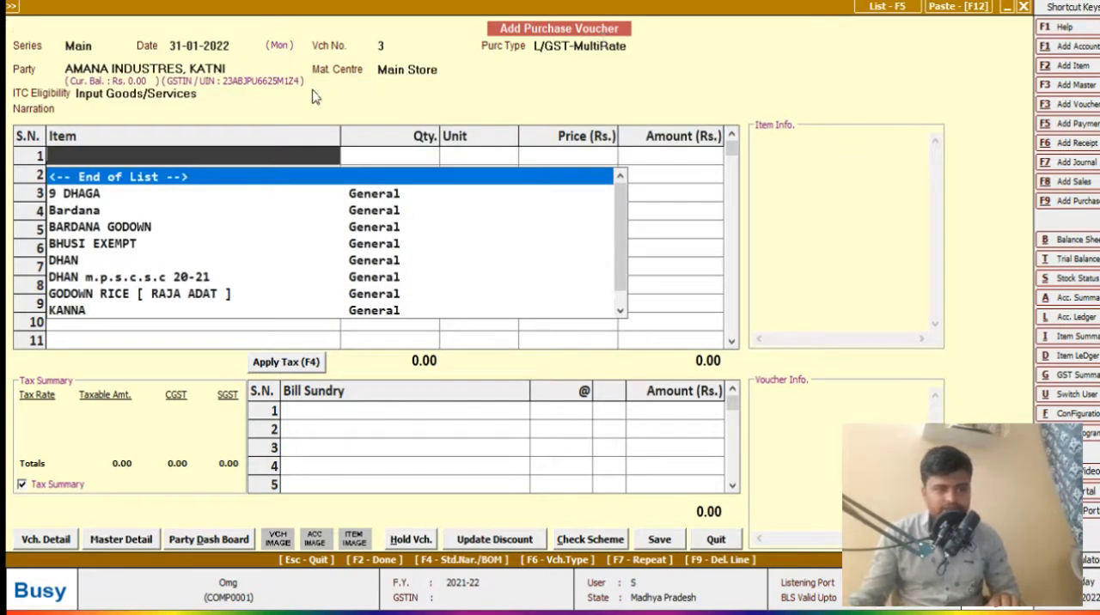
- Add the item LG FRIGE to the voucher with a quantity of 10 Pcs. at a price of 11,000
{"action": "type", "text": "L"}
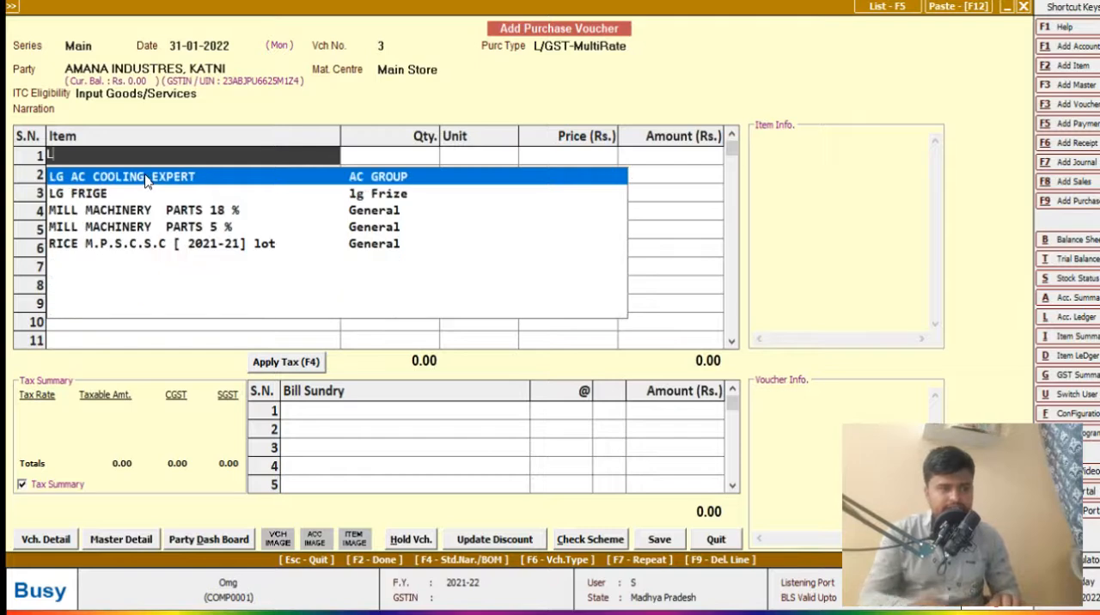
{"action": "key", "text": "Return"}
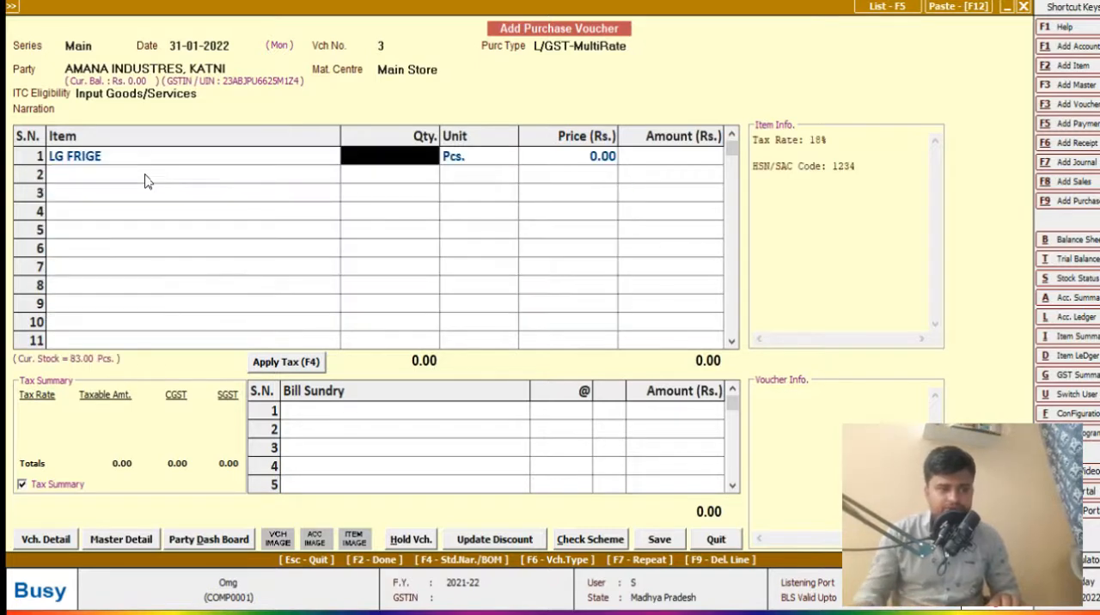
{"action": "type", "text": "10"}
{"action": "key", "text": "Return"}
{"action": "key", "text": "Return"}
{"action": "type", "text": "150"}
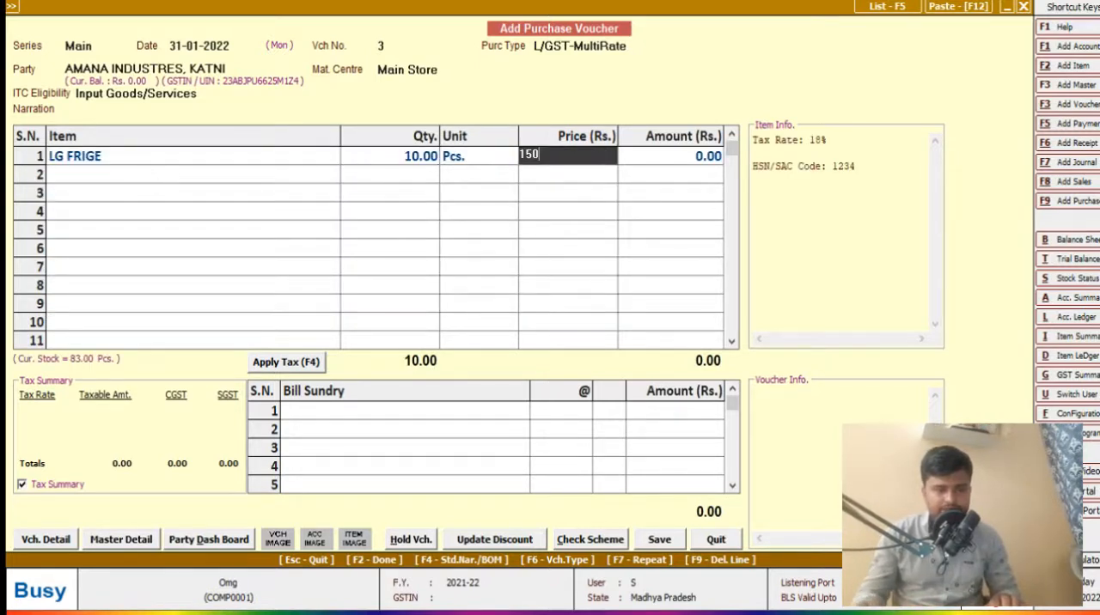
{"action": "key", "text": "BackSpace"}
{"action": "key", "text": "BackSpace"}
{"action": "type", "text": "1,"}
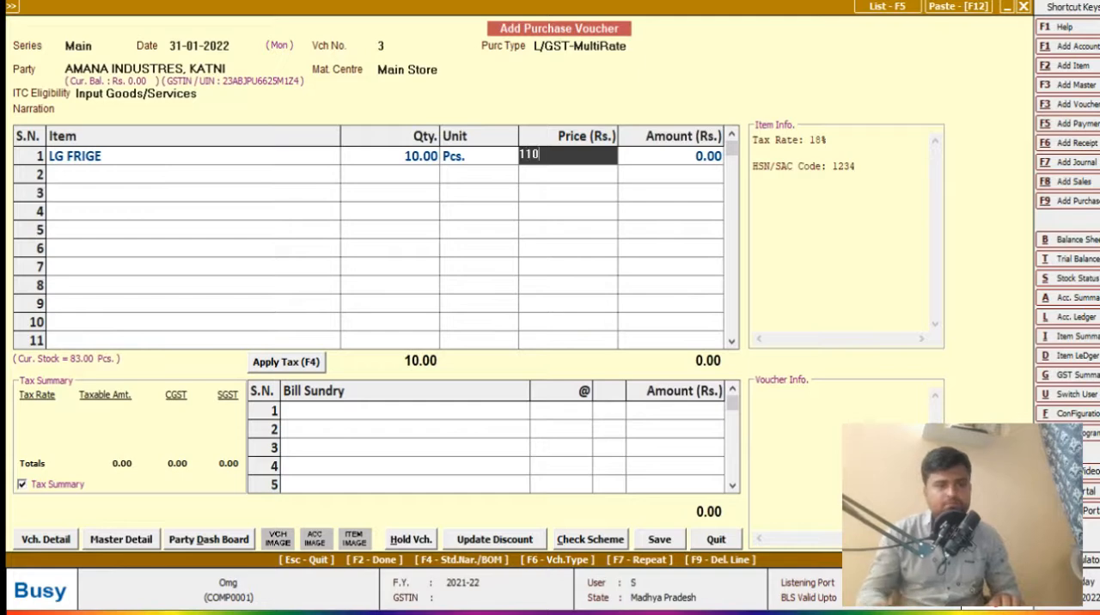
{"action": "type", "text": "000"}
{"action": "key", "text": "Return"}
{"action": "key", "text": "Return"}
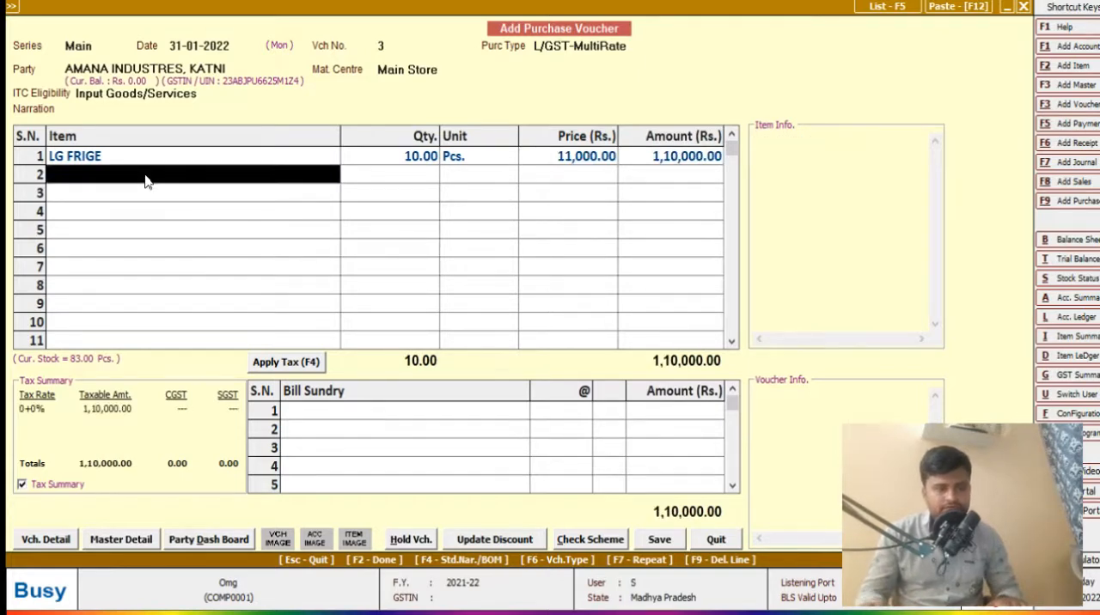
- End the item entry after the first line and apply tax to add CGST and SGST at 9% each as bill sundries
{"action": "key", "text": "space"}
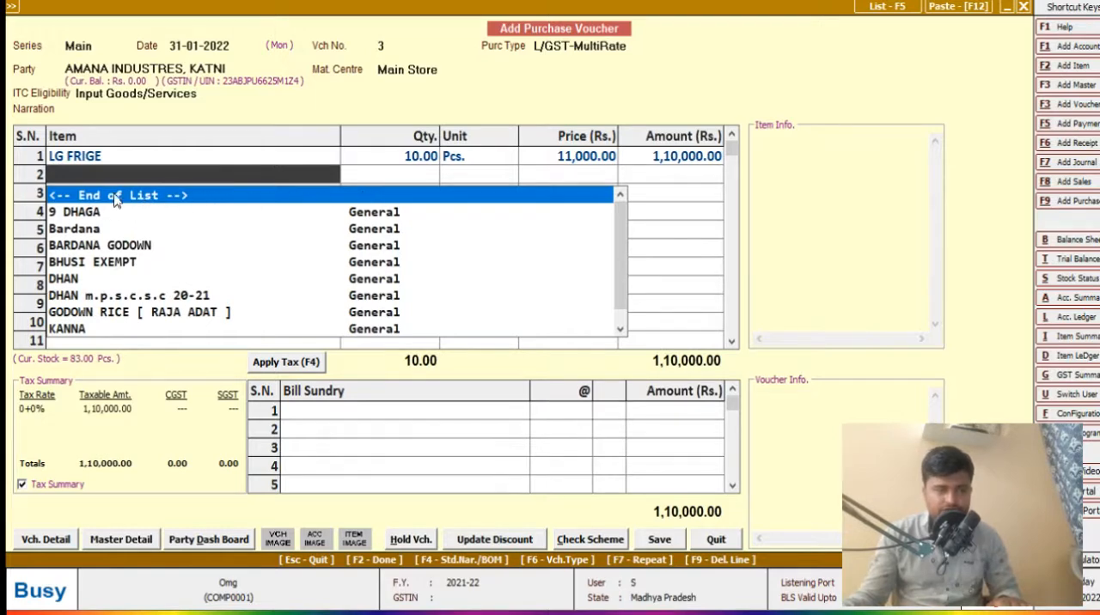
{"action": "key", "text": "Return"}
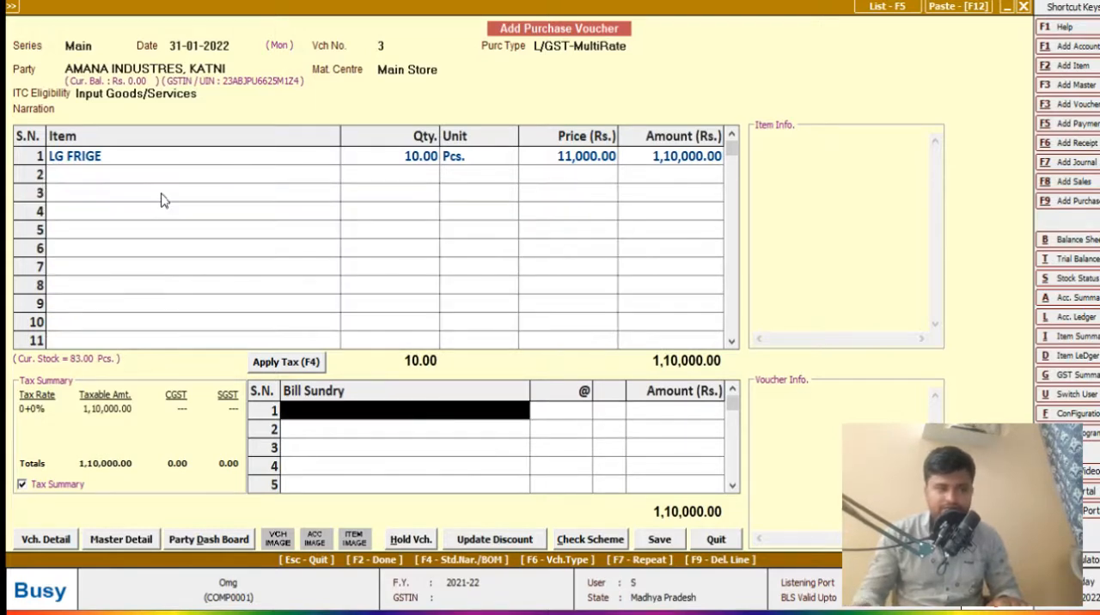
{"action": "left_click", "coordinate": [162, 179]}
{"action": "key", "text": "Return"}
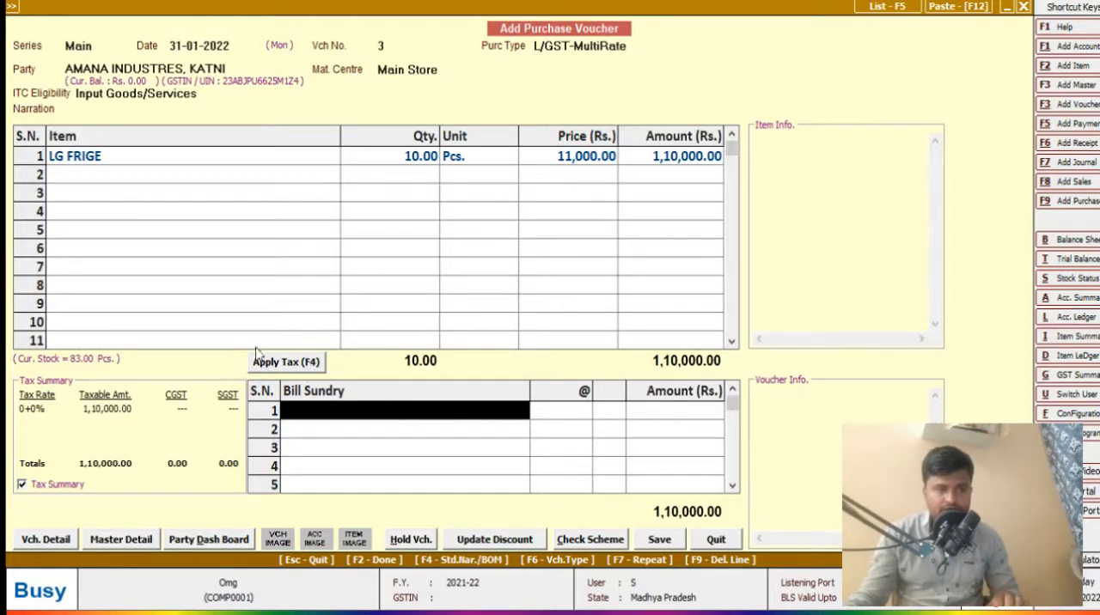
{"action": "left_click", "coordinate": [300, 363]}
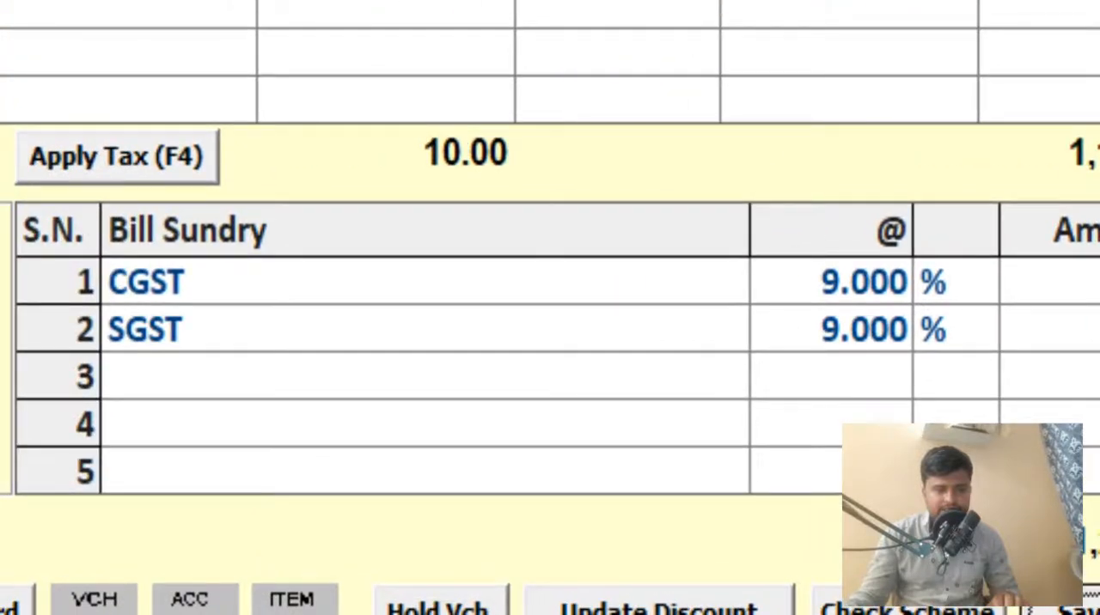
- Try to save the voucher through its GST reporting details
{"action": "left_click", "coordinate": [1070, 610]}
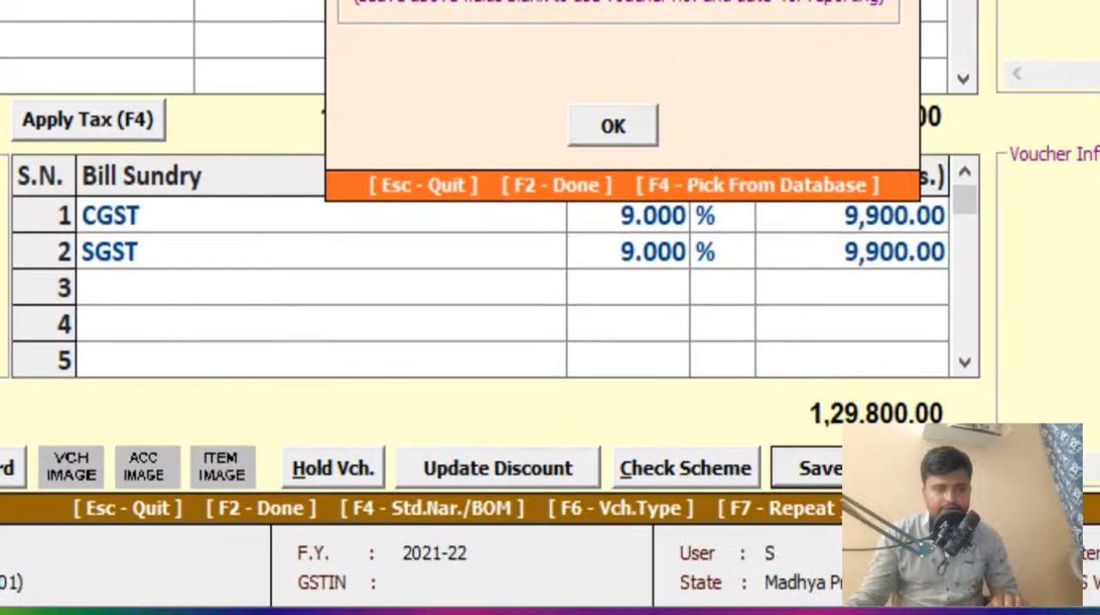
{"action": "key", "text": "Return"}
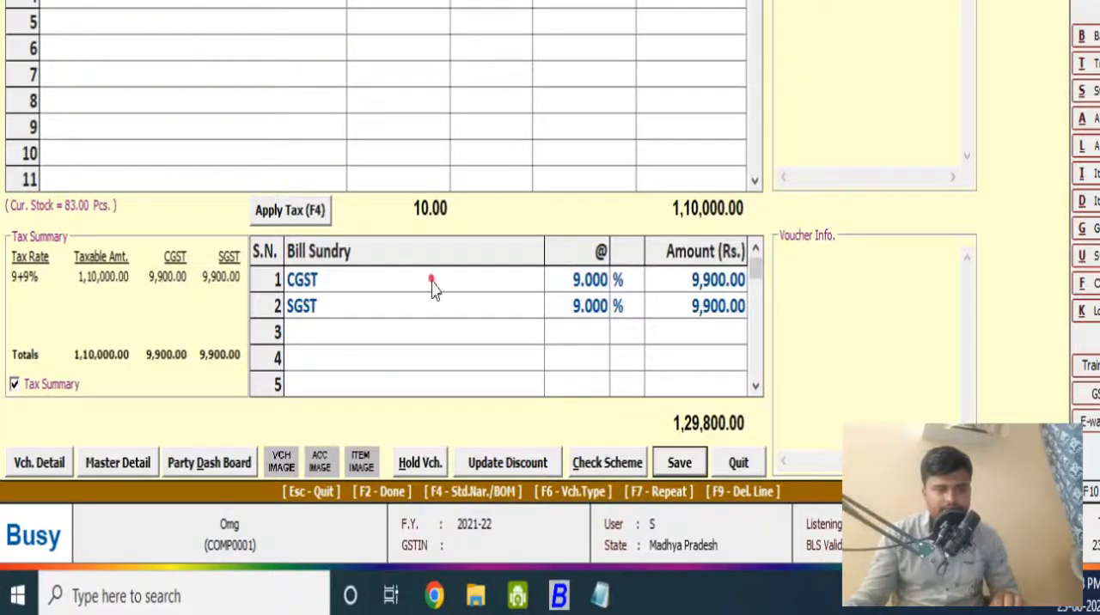
- Delete the CGST line from the bill sundries and reapply the tax to the voucher
{"action": "left_click", "coordinate": [432, 281]}
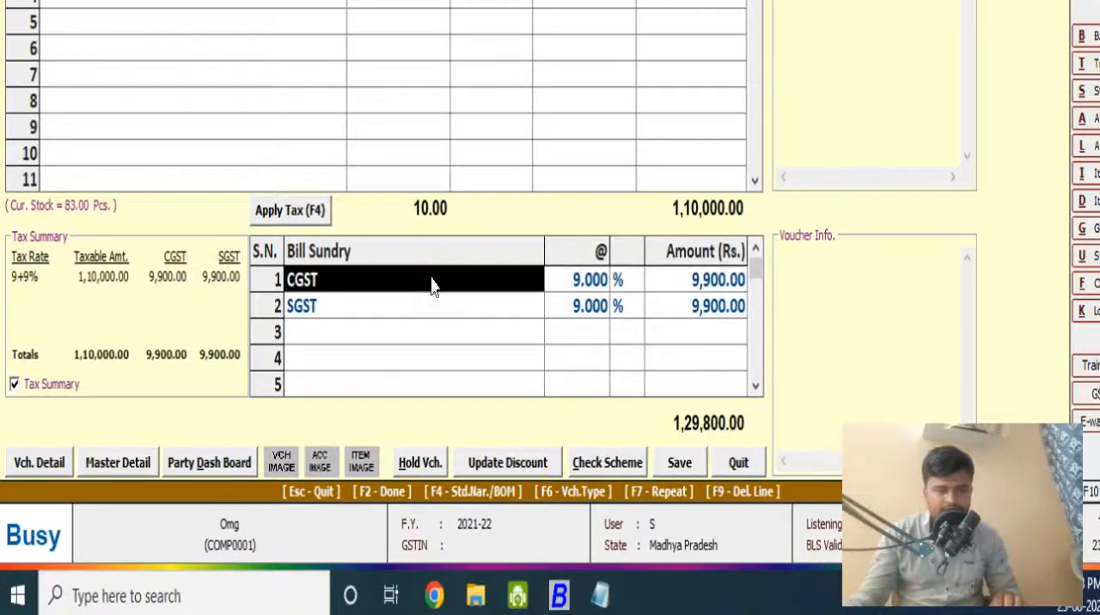
{"action": "key", "text": "F9"}
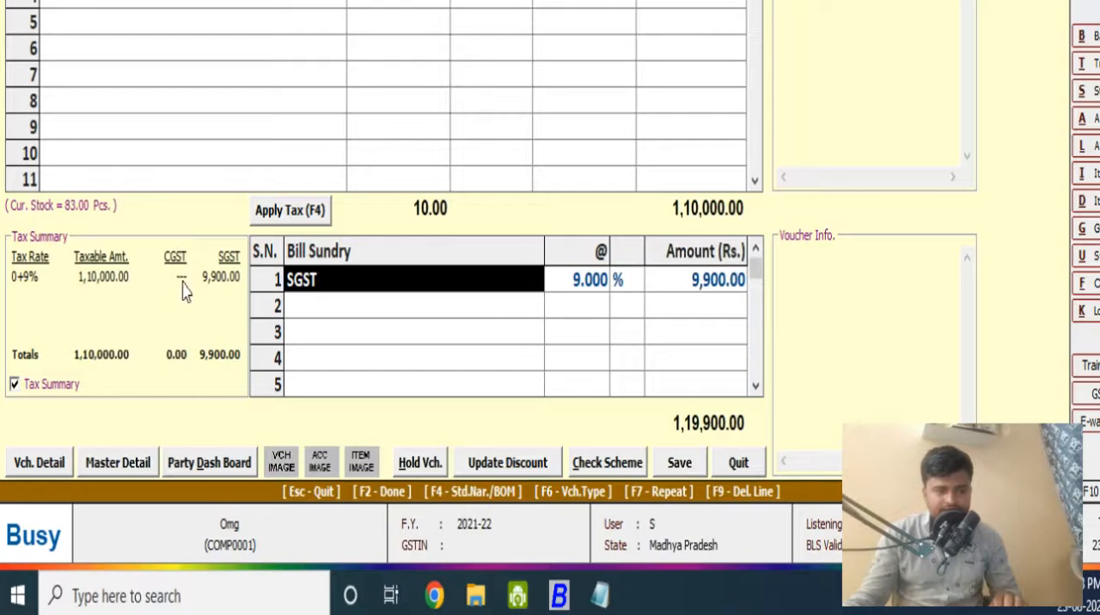
{"action": "left_click", "coordinate": [300, 209]}
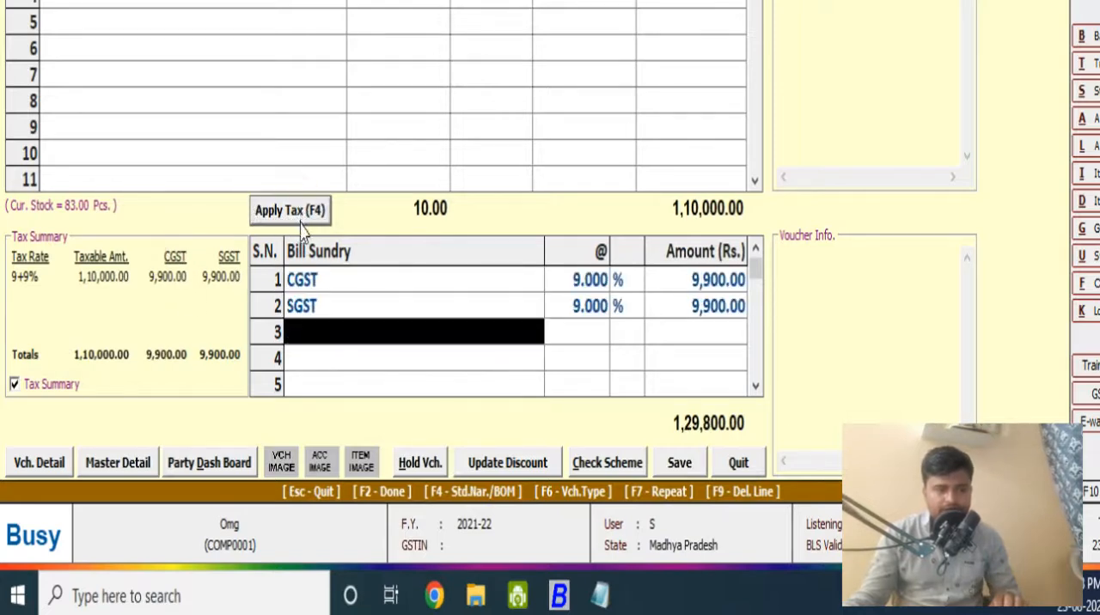
{"action": "key", "text": "Print"}
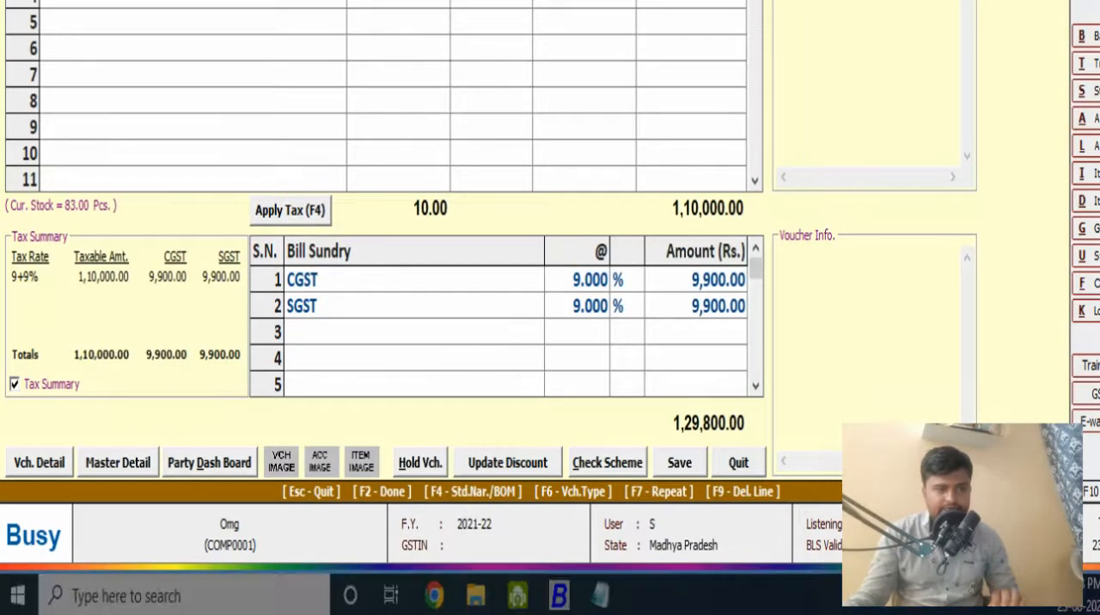
{"action": "left_click_drag", "start_coordinate": [0, 0], "coordinate": [1099, 602]}
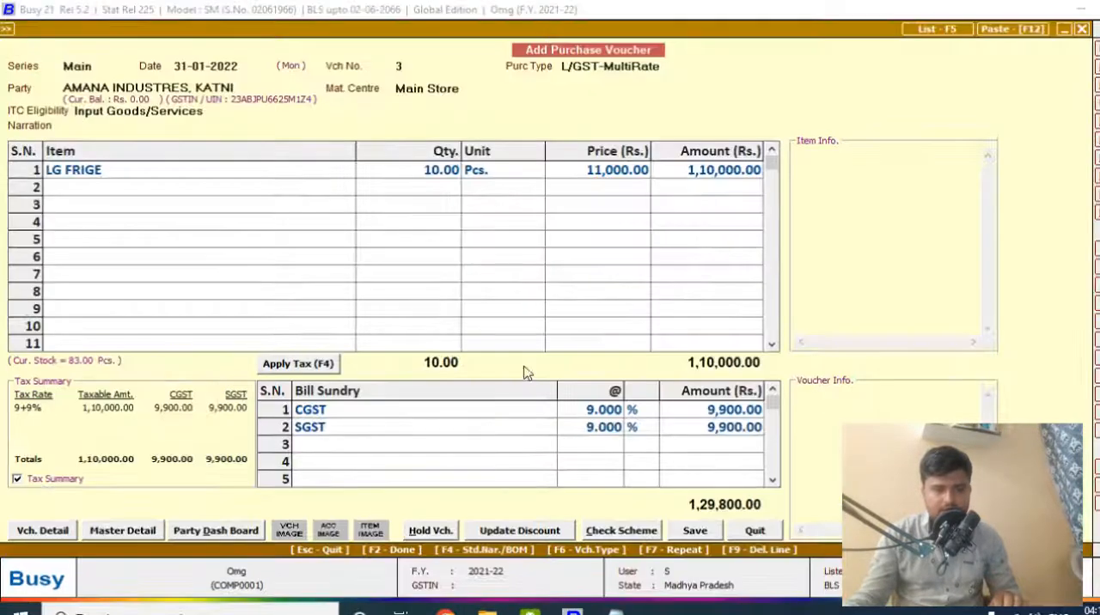
- Save the voucher with purchase bill number 1258 dated 31-01-2022 and leave voucher entry
{"action": "left_click", "coordinate": [696, 531]}
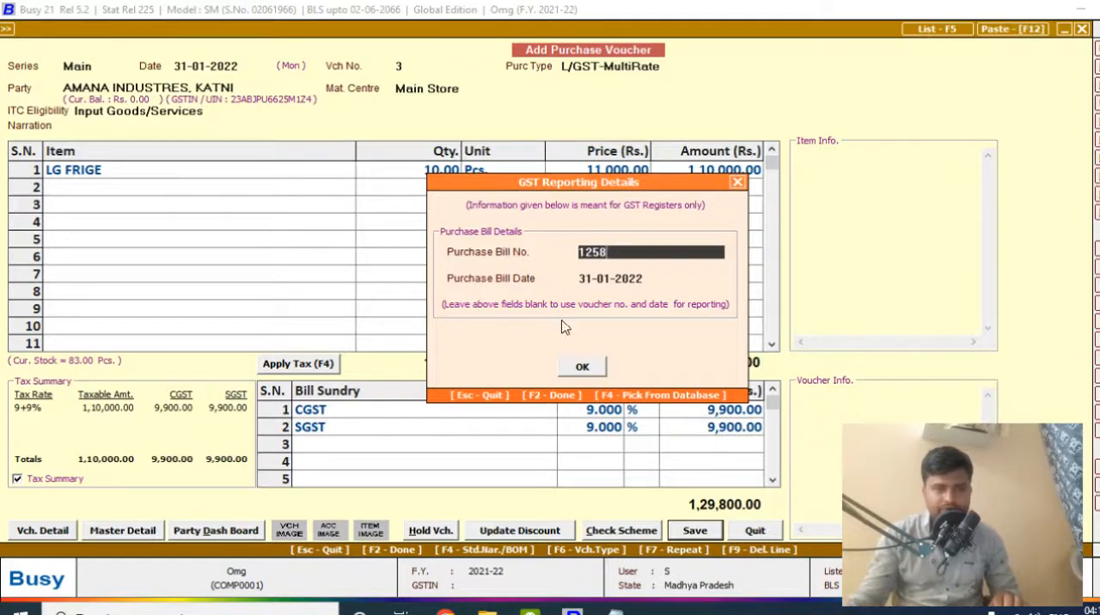
{"action": "left_click", "coordinate": [600, 368]}
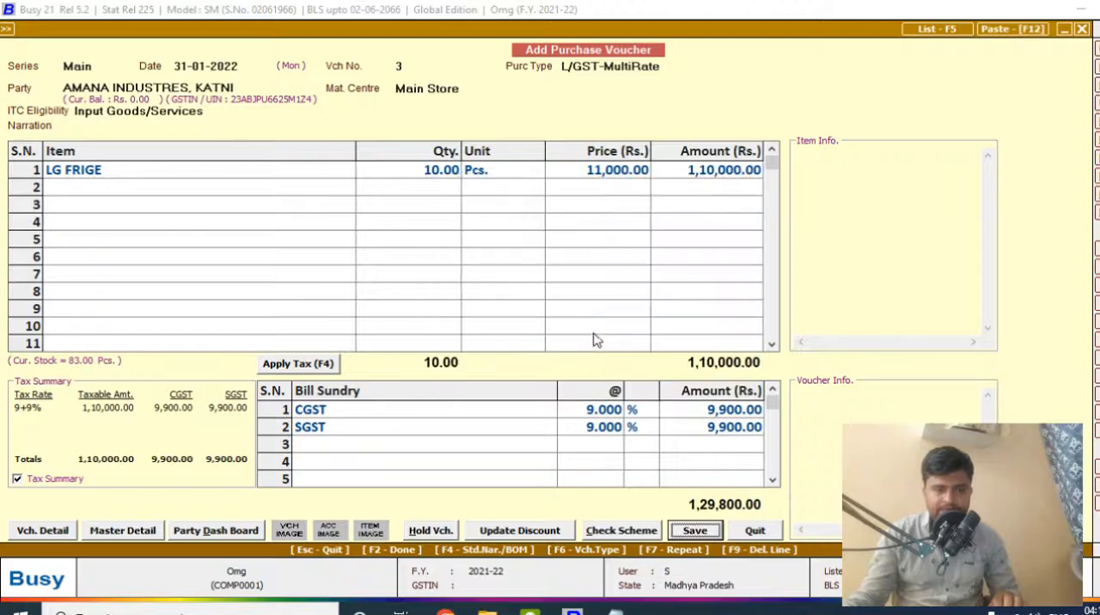
{"action": "left_click", "coordinate": [588, 342]}
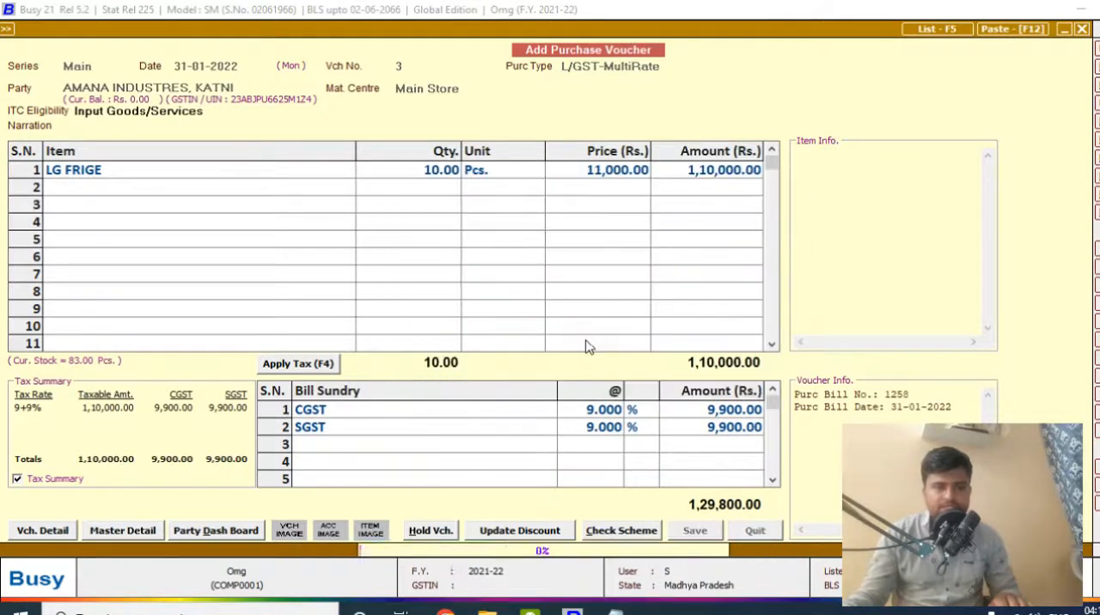
{"action": "key", "text": "Escape"}
{"action": "key", "text": "Escape"}
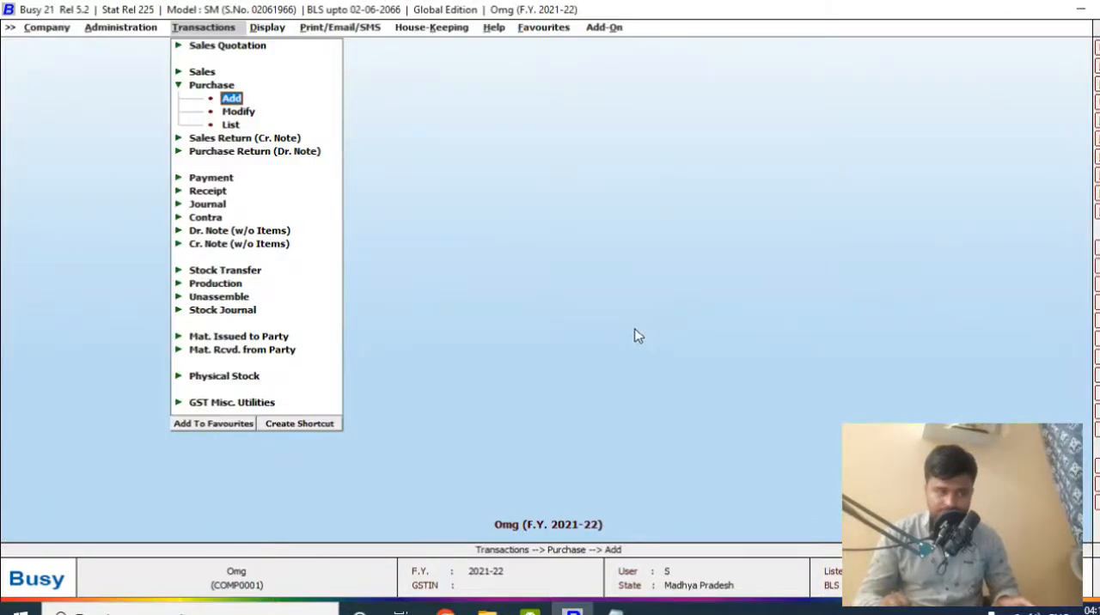
- List the Main series purchase vouchers from 01-04-2021 to 30-03-2022 and check the AMANA INDUSTRES, KATNI entry
{"action": "key", "text": "Down"}
{"action": "key", "text": "Down"}
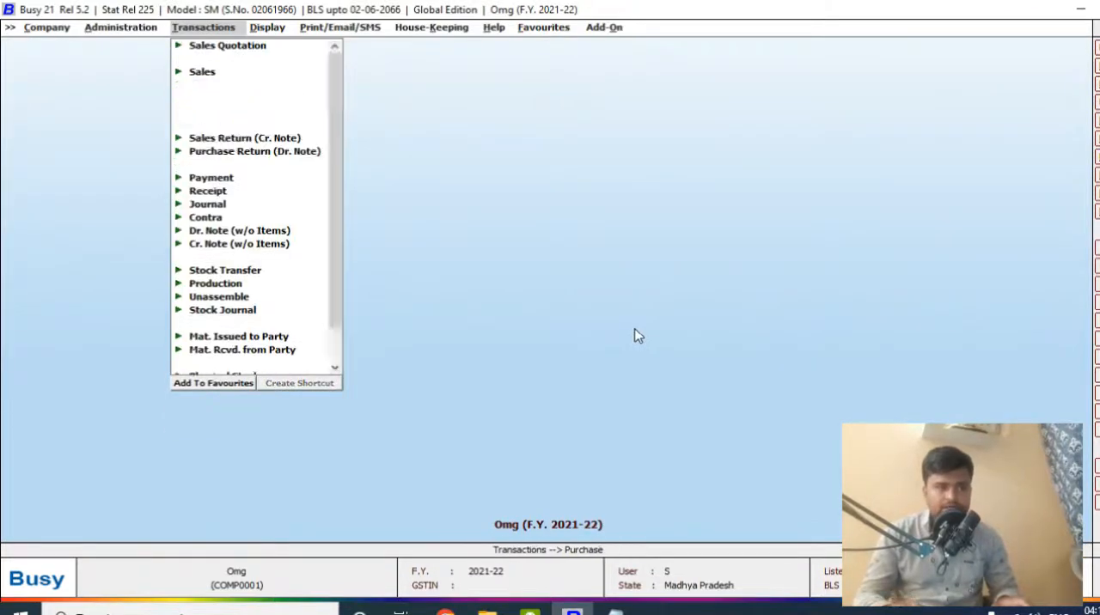
{"action": "key", "text": "Return"}
{"action": "key", "text": "Return"}
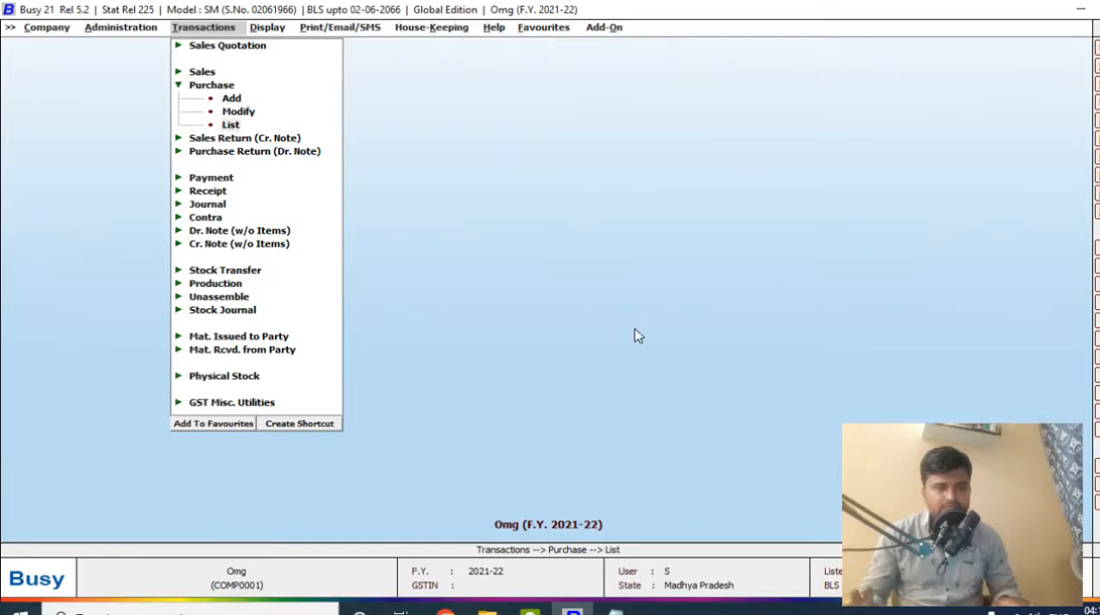
{"action": "key", "text": "Return"}
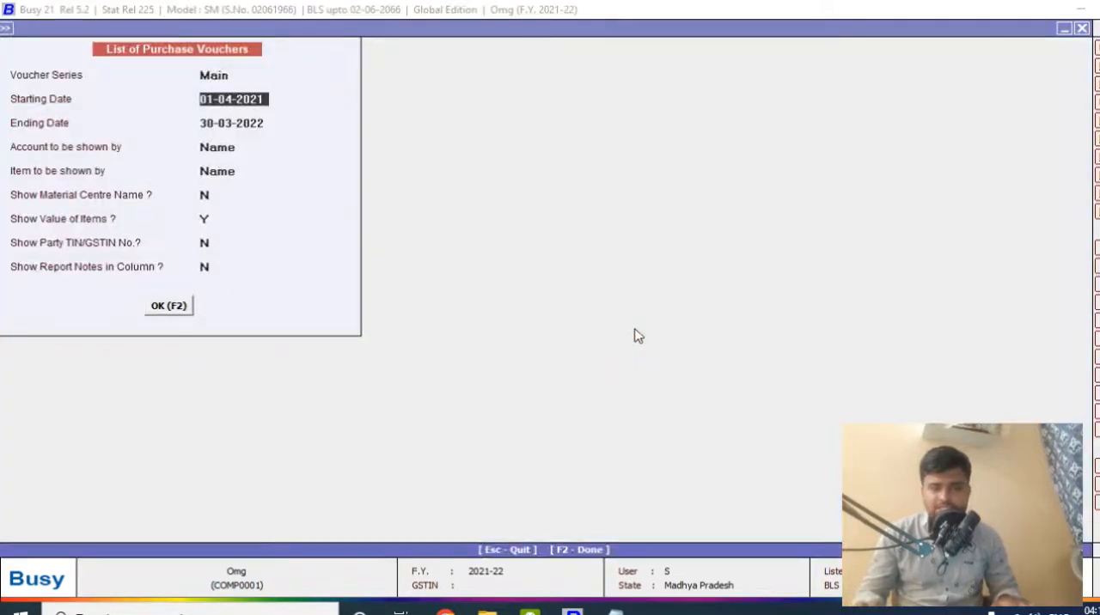
{"action": "key", "text": "Escape"}
{"action": "key", "text": "F2"}
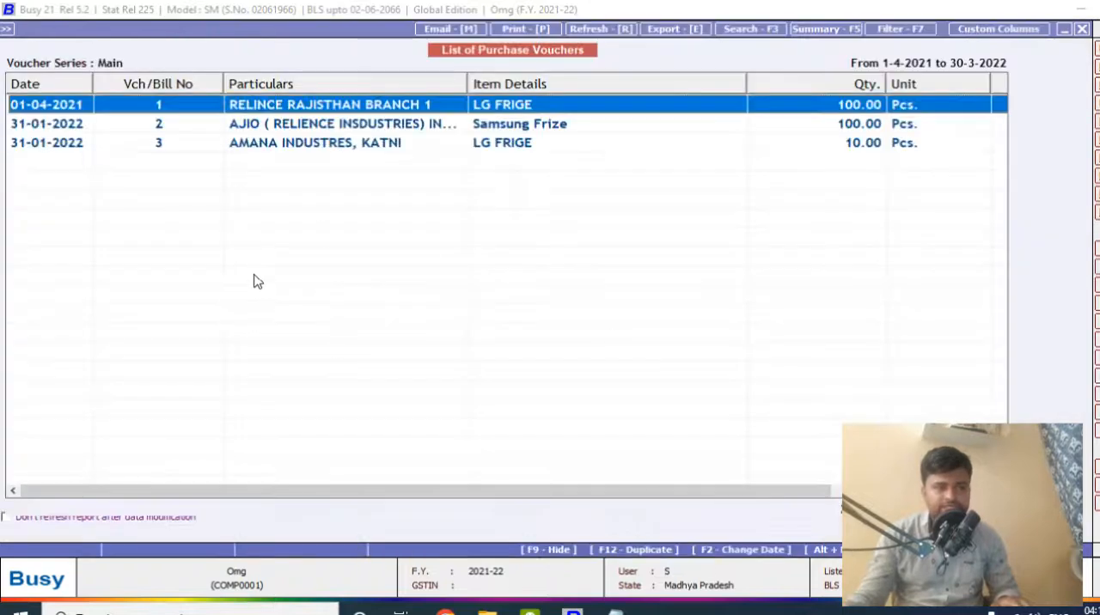
{"action": "left_click", "coordinate": [244, 145]}
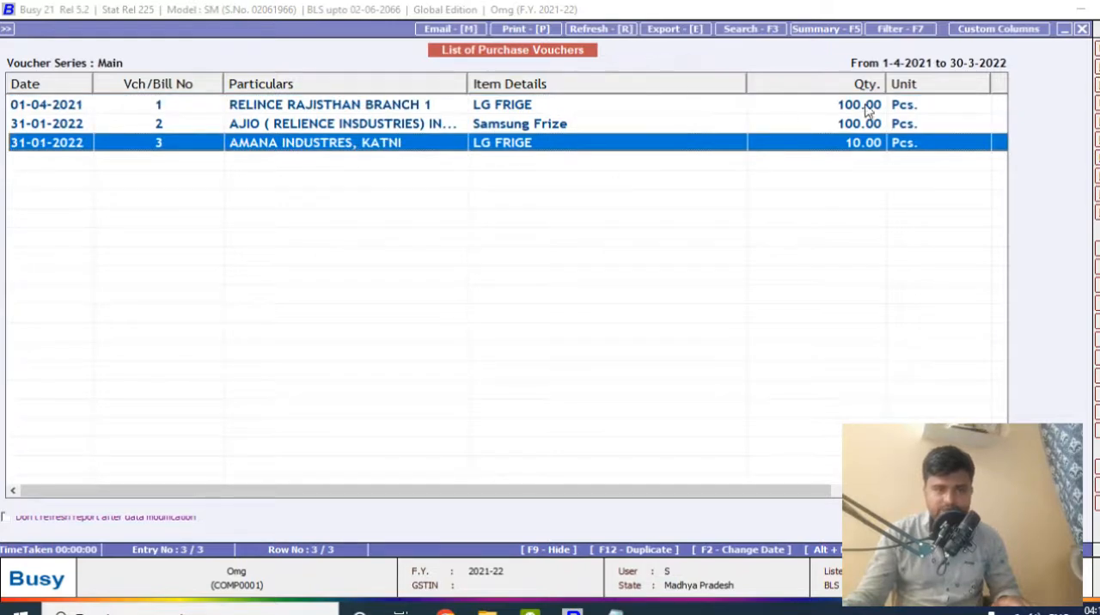
{"action": "key", "text": "Escape"}
- Open Main series purchase voucher 3 dated 31-01-2022 for modification, review its item and tax lines, and close it
{"action": "key", "text": "Escape"}
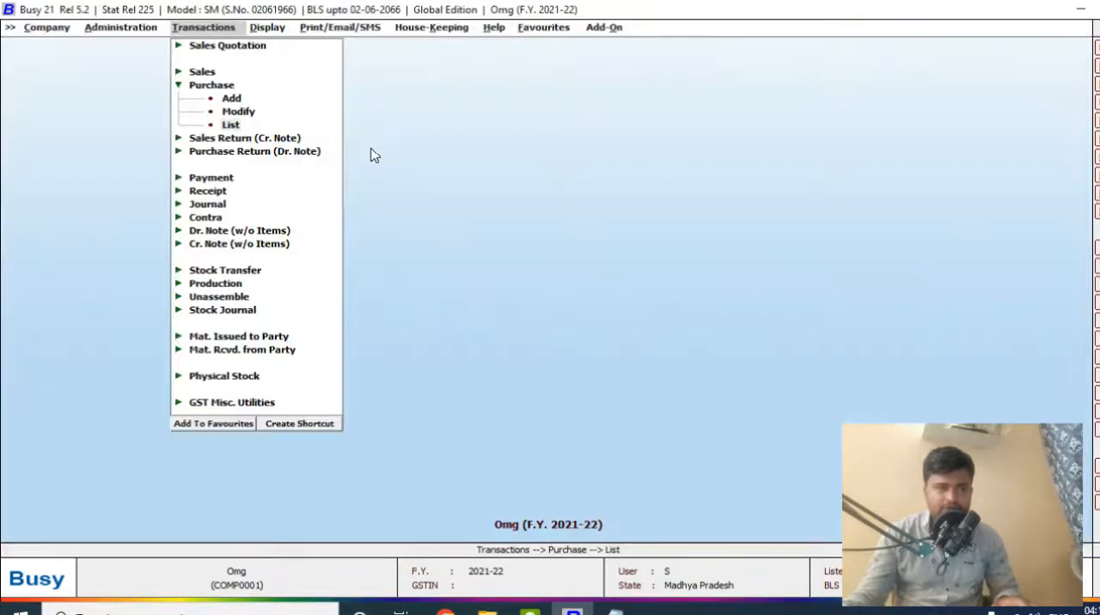
{"action": "key", "text": "Escape"}
{"action": "key", "text": "Up"}
{"action": "key", "text": "Return"}
{"action": "key", "text": "Down"}
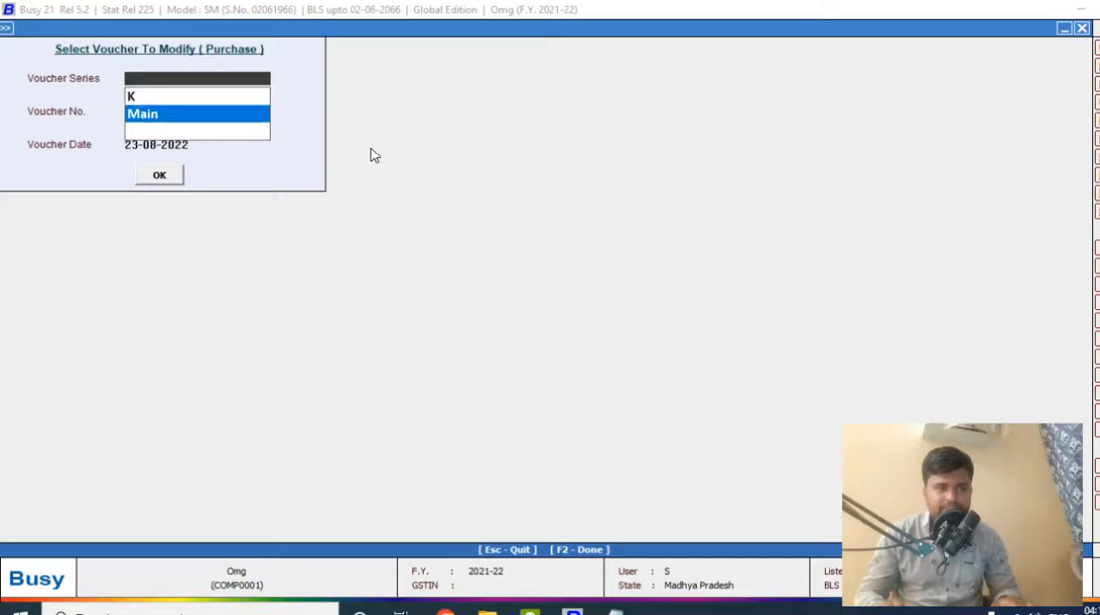
{"action": "key", "text": "Return"}
{"action": "key", "text": "Return"}
{"action": "key", "text": "Return"}
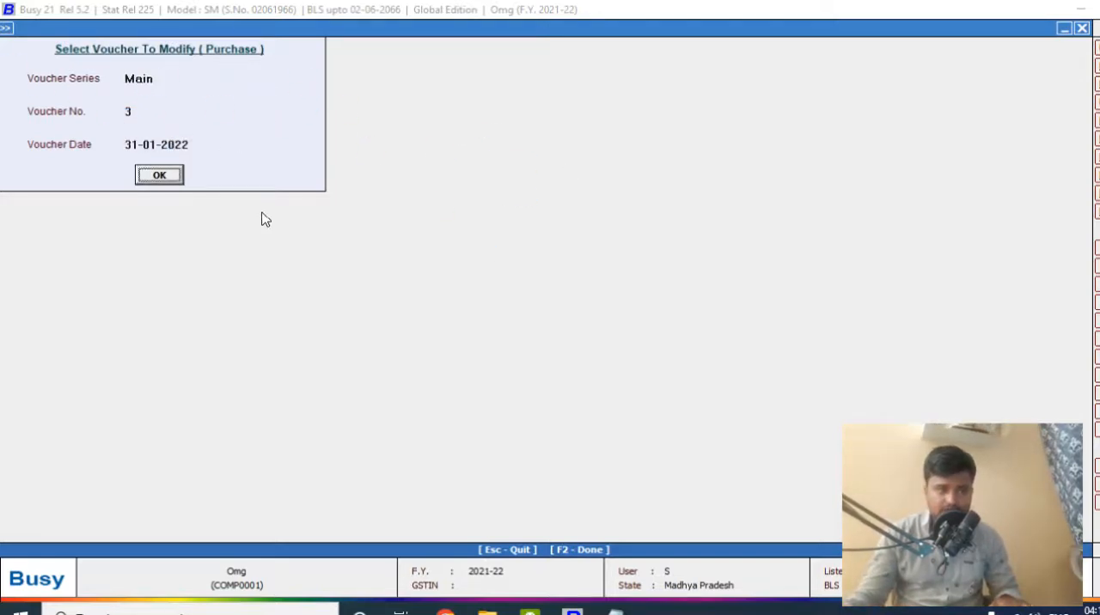
{"action": "key", "text": "Return"}
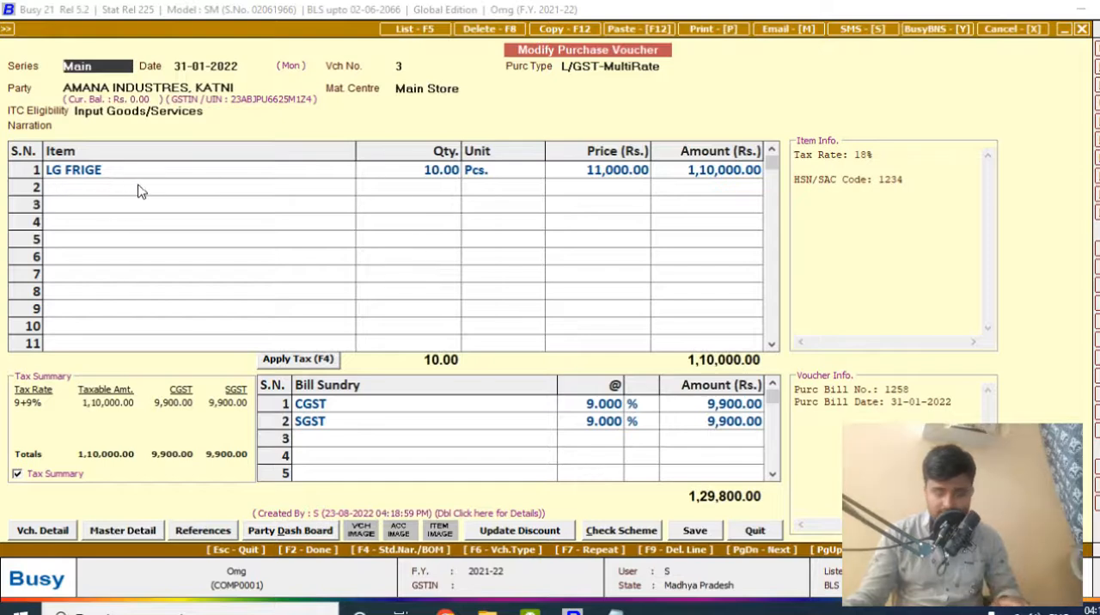
{"action": "key", "text": "Escape"}
{"action": "key", "text": "Escape"}
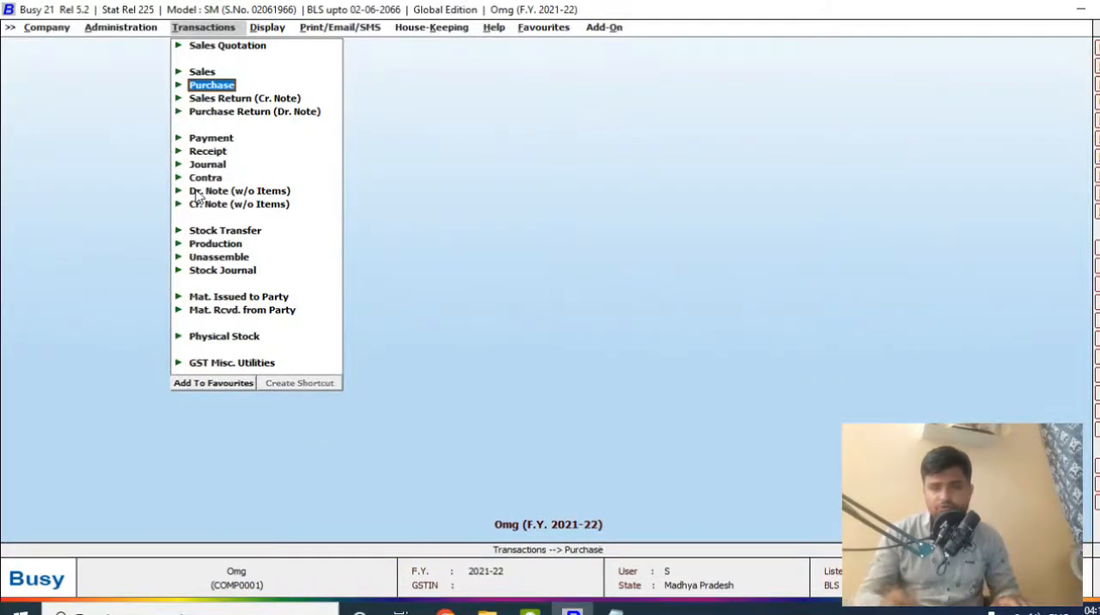